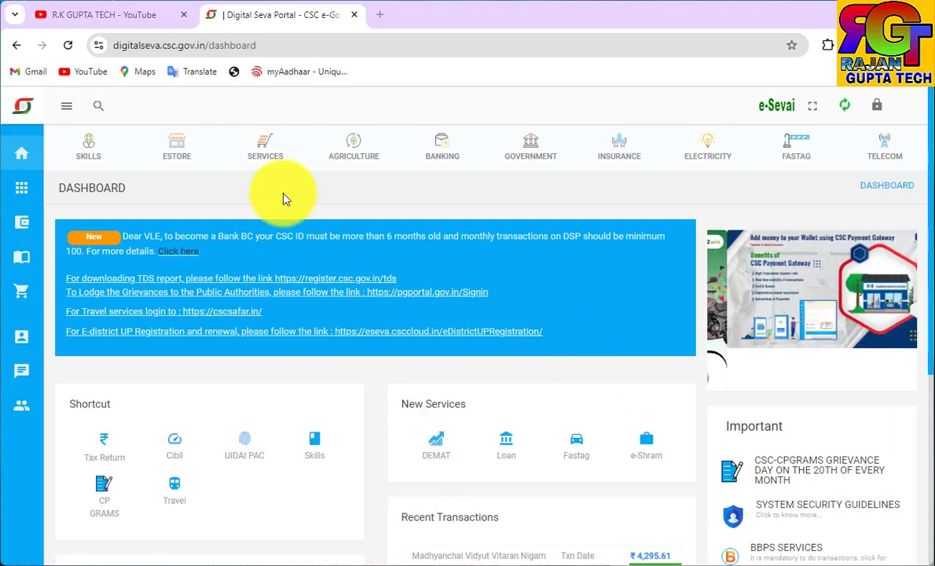
left_click(114, 19)
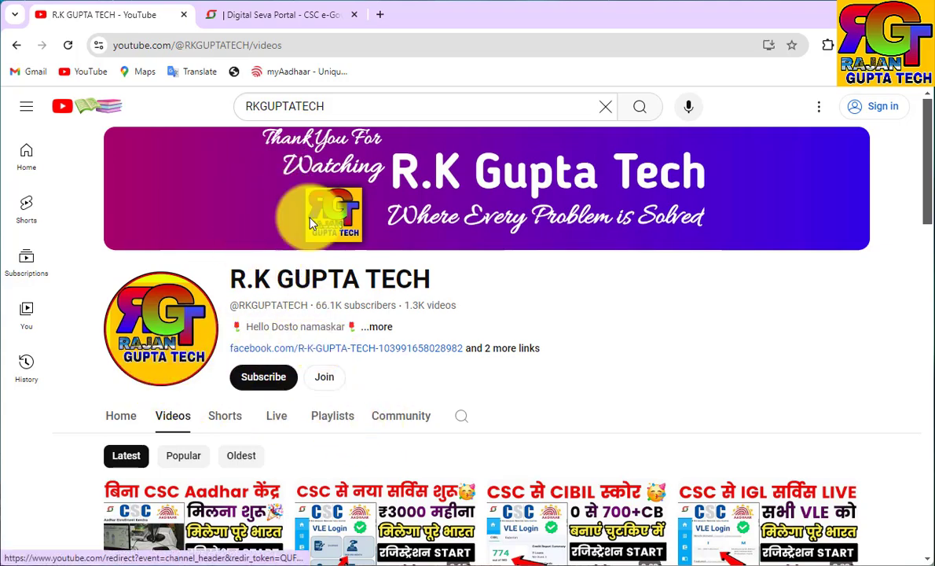
left_click(281, 22)
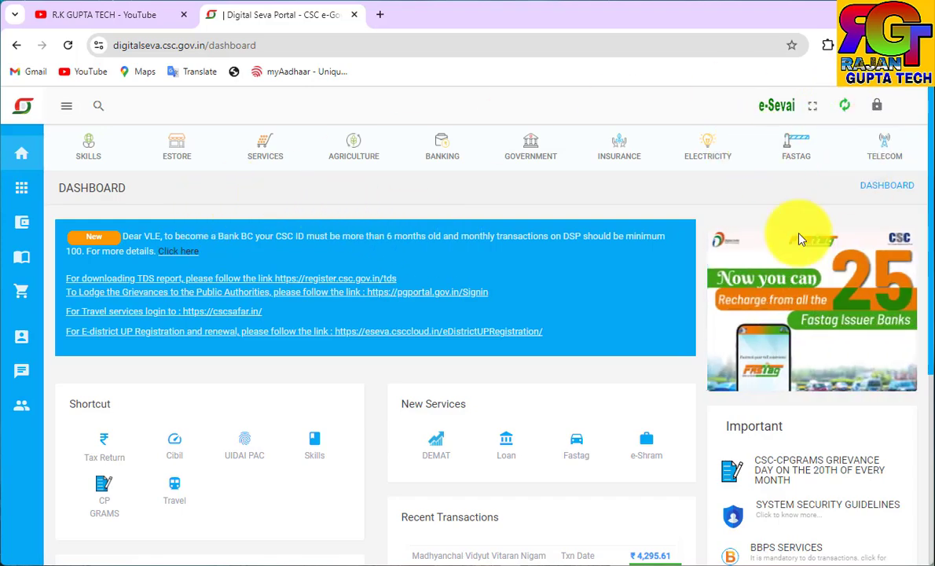
mouse_move(47, 201)
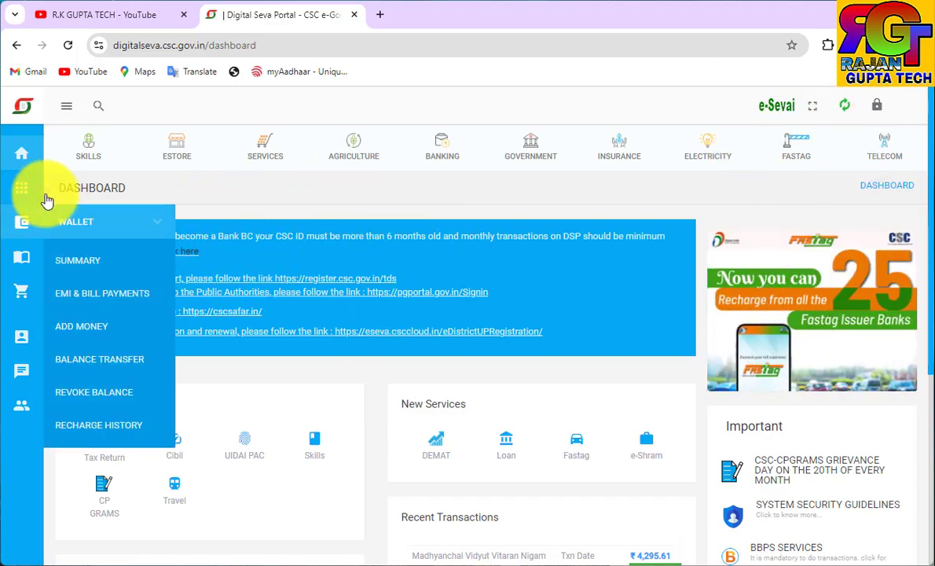
- Search the portal's services for "pan card" and open UTIITSL PAN Card Service - Aadhaar Online
left_click(98, 110)
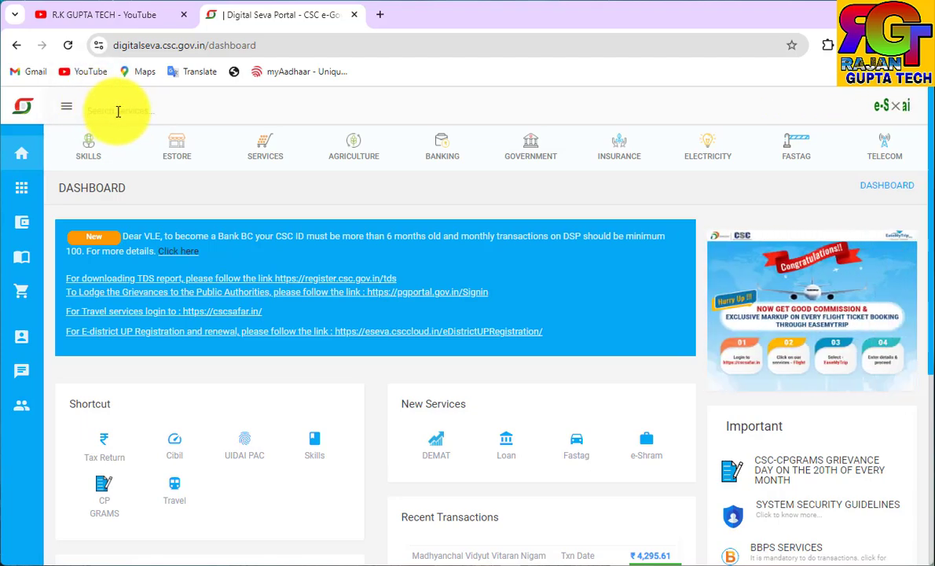
type("pan card")
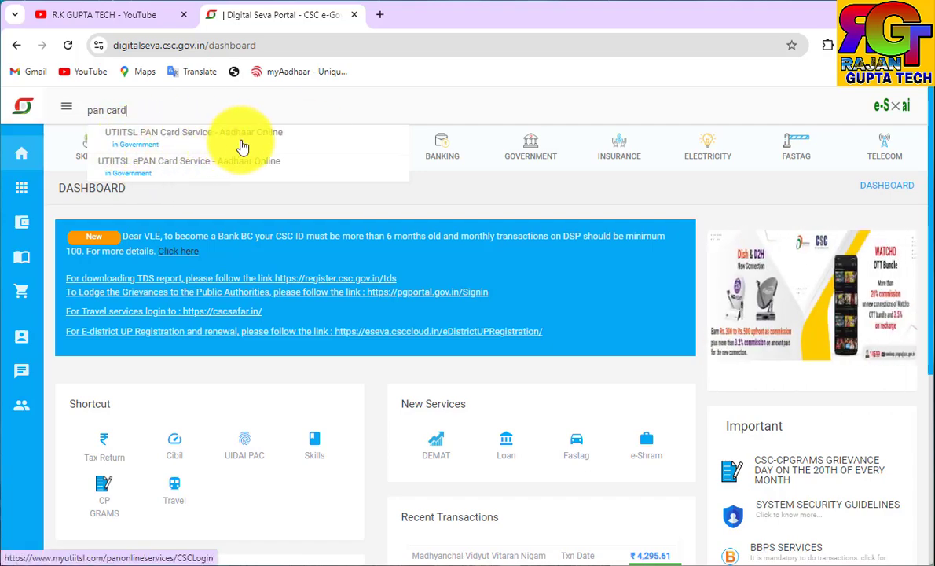
left_click(140, 147)
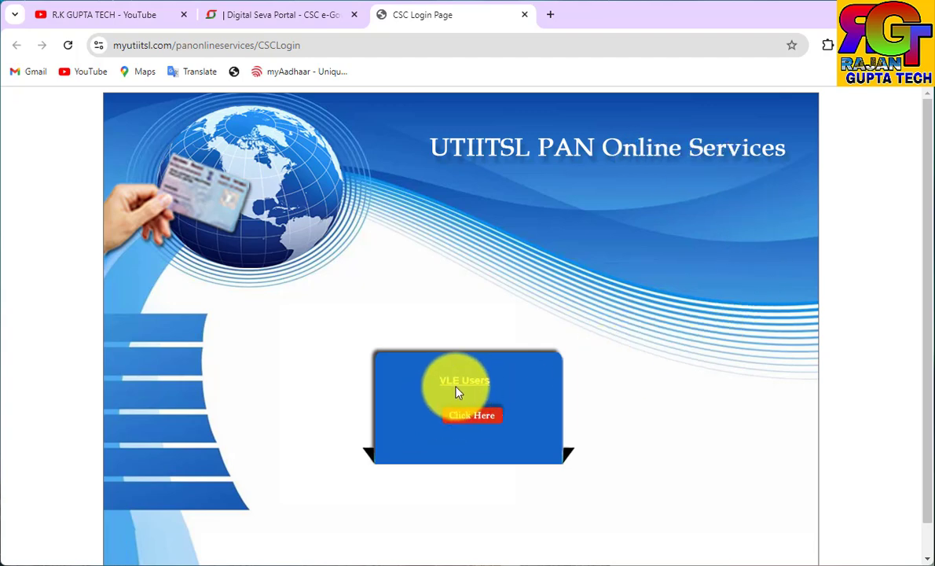
- Log in to the UTIITSL PAN service as a VLE user and open the Application for New PAN 49A form, accepting its instructions
left_click(464, 424)
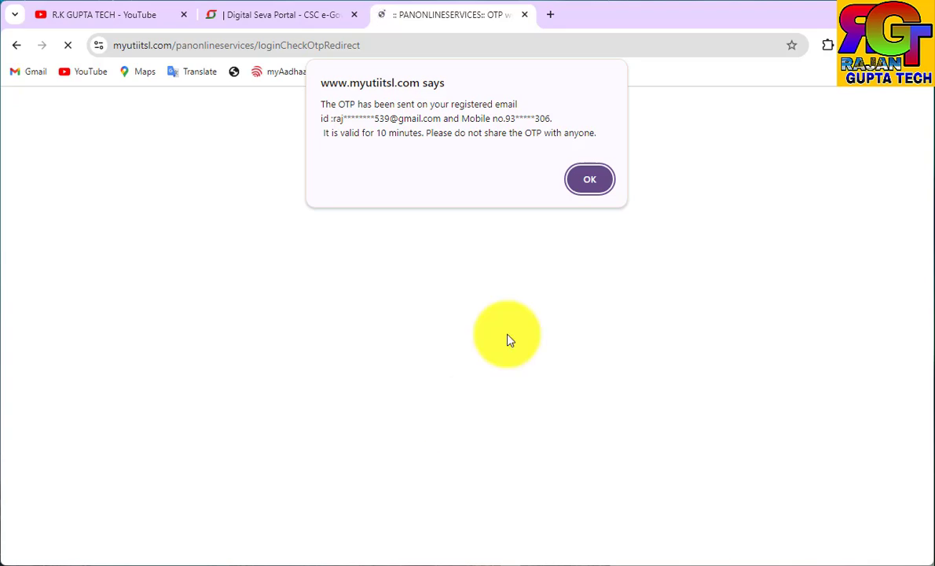
left_click(590, 176)
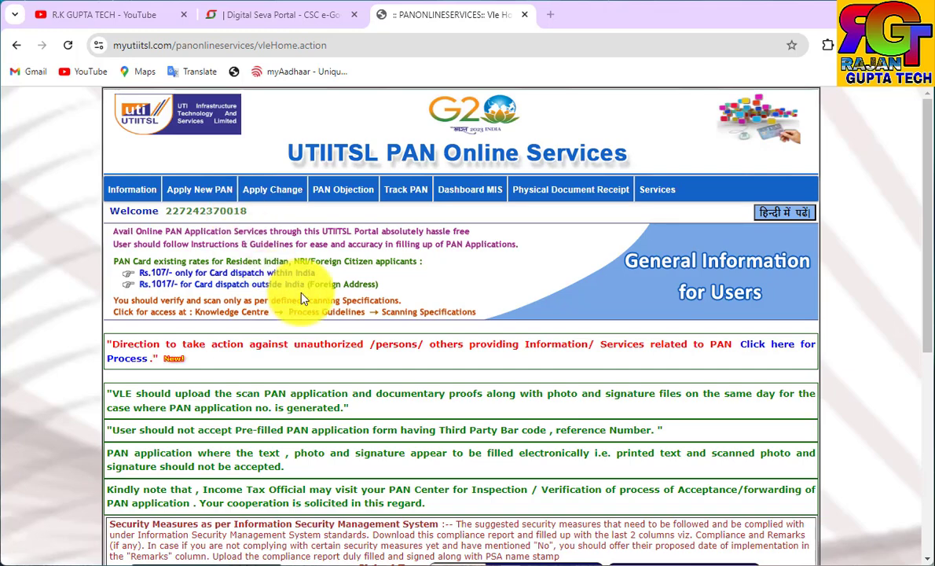
mouse_move(194, 198)
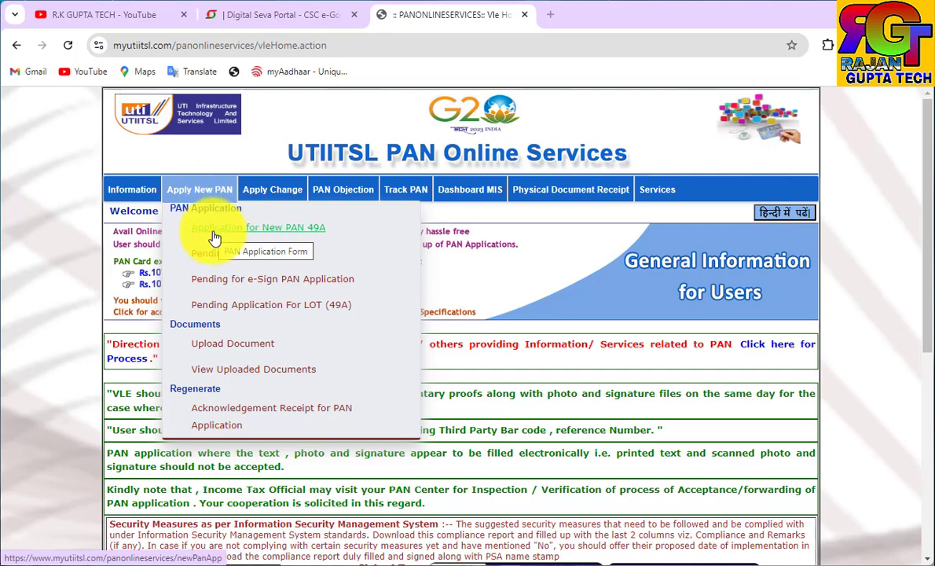
left_click(213, 234)
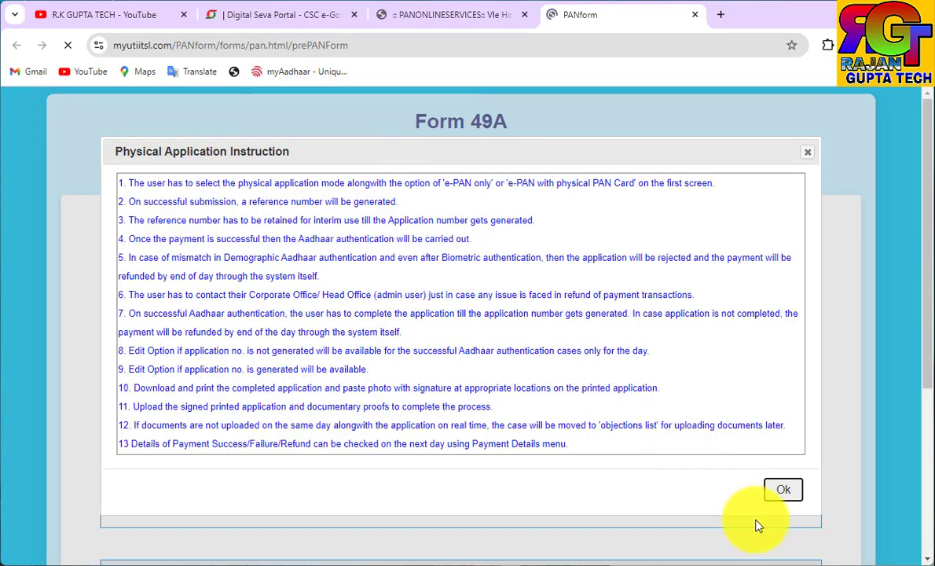
left_click(780, 491)
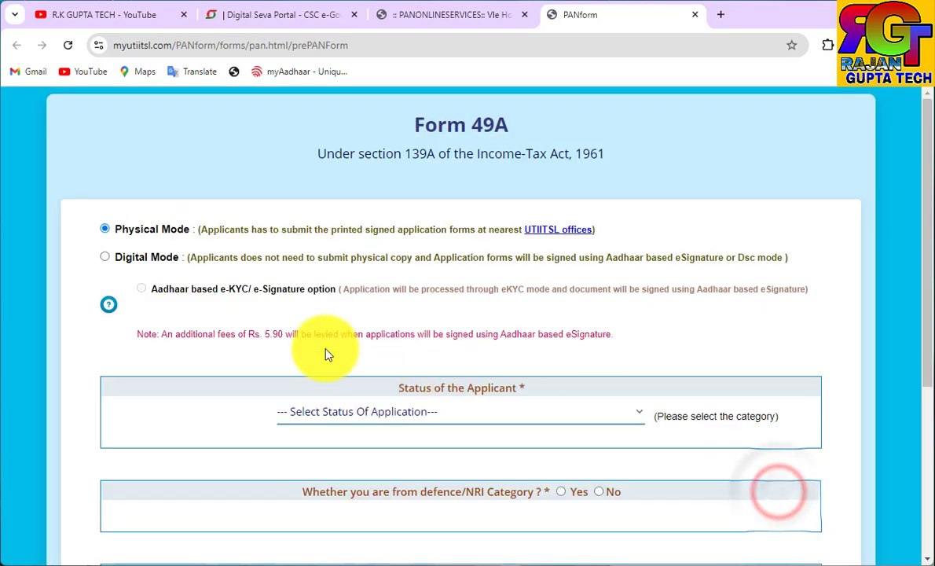
- Submit the initial Form 49A choices: applicant status Individual, defence/NRI category No, and PAN card mode Both physical PAN Card and e-PAN
scroll(365, 330, "down", 3)
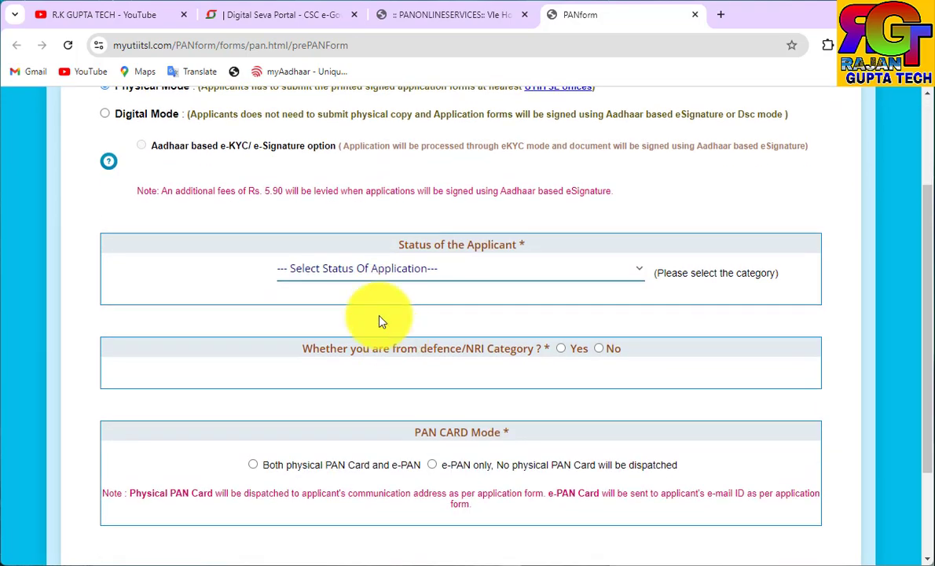
left_click(349, 271)
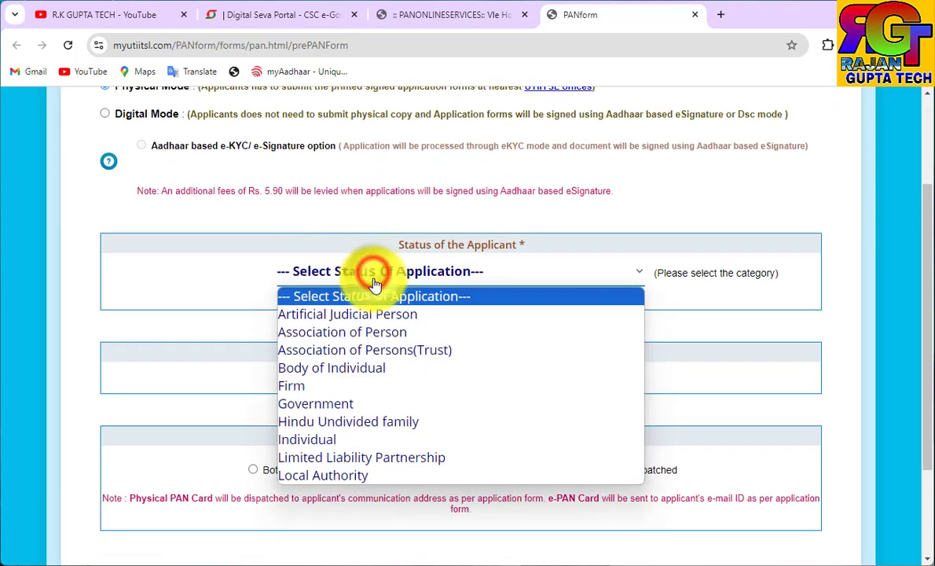
left_click(318, 439)
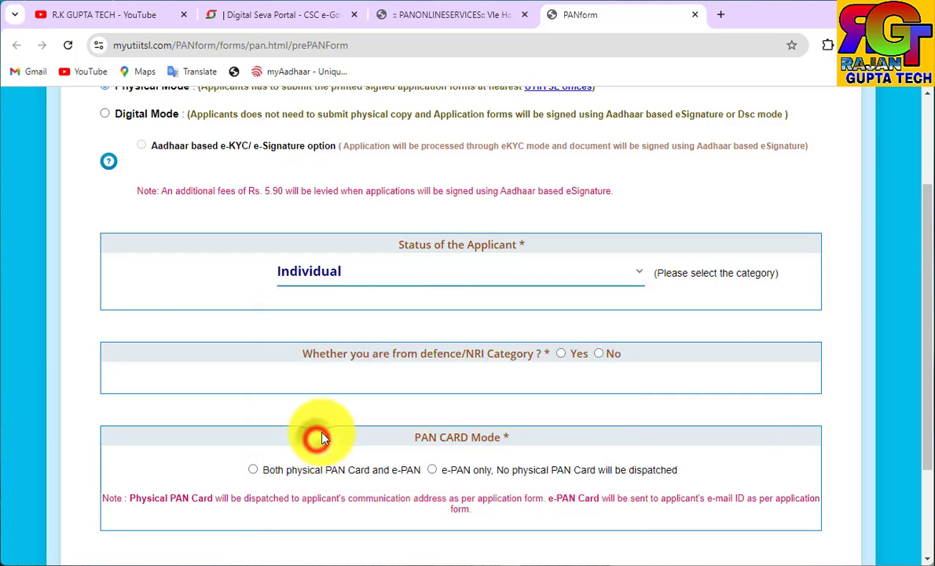
left_click(599, 355)
scroll(599, 355, "down", 1)
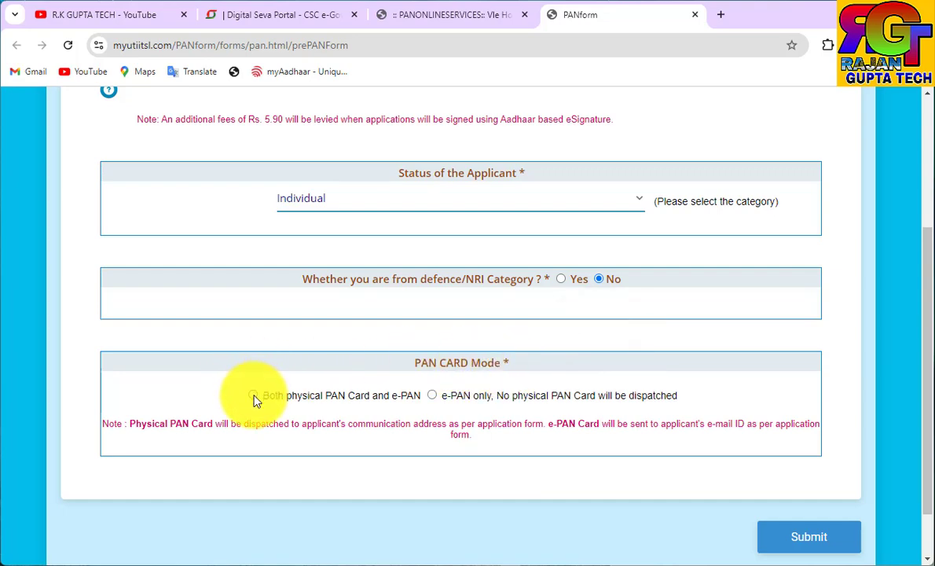
left_click(253, 395)
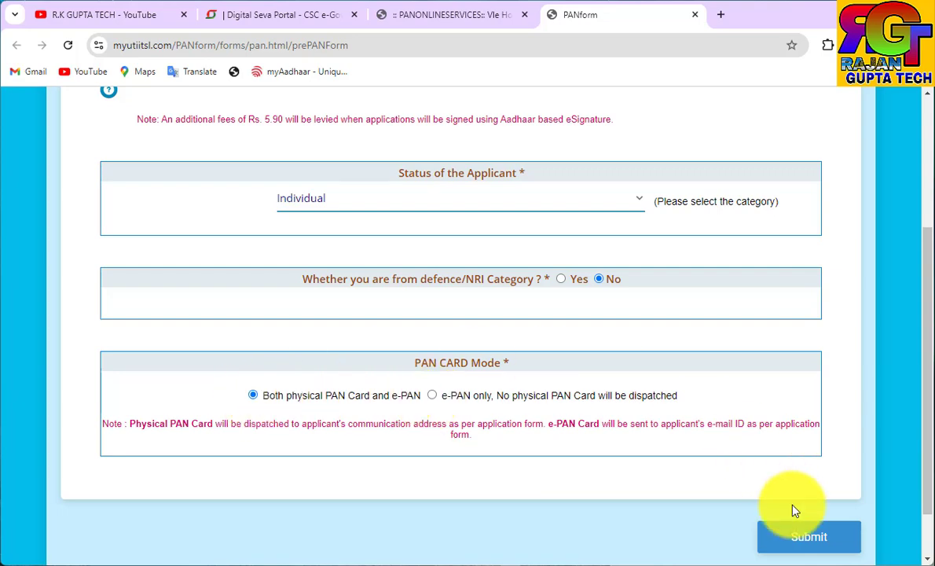
left_click(801, 548)
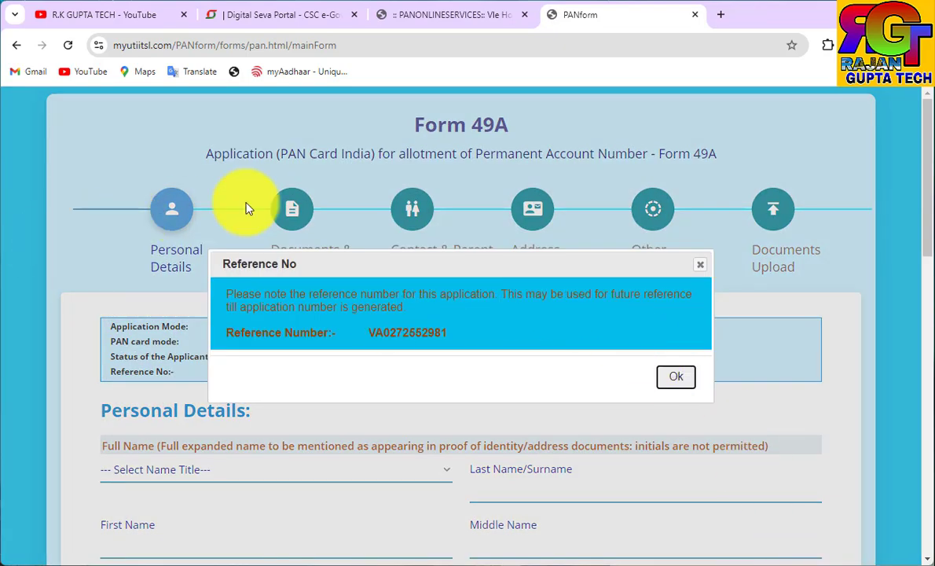
left_click(674, 378)
- Set the applicant's name title to SHRI and fill in the last name so it carries over to Name on Card
scroll(619, 379, "down", 4)
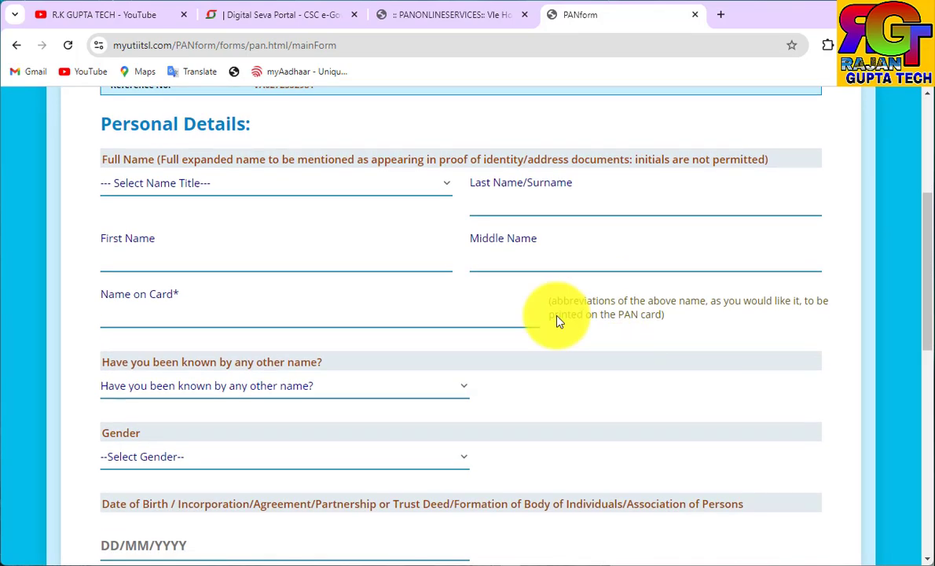
left_click(126, 185)
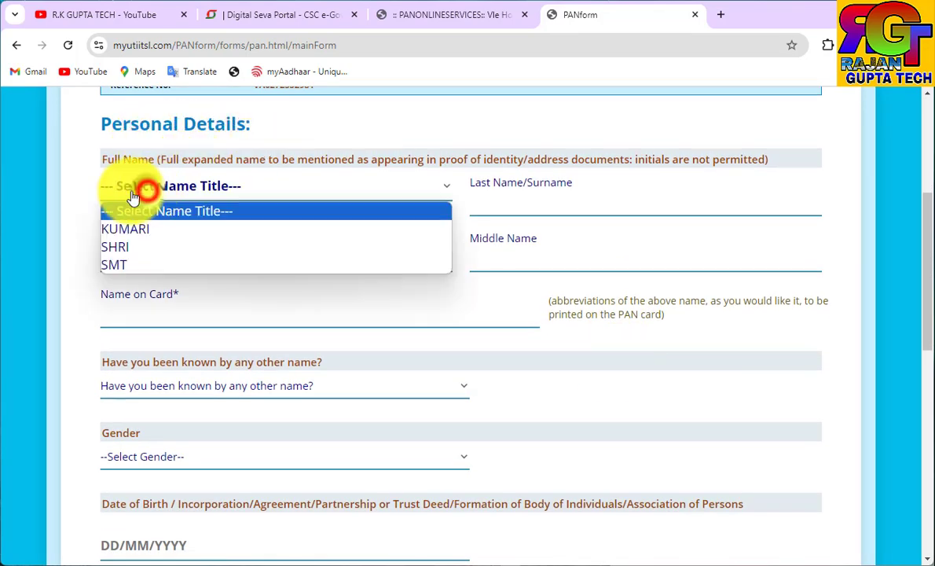
left_click(119, 250)
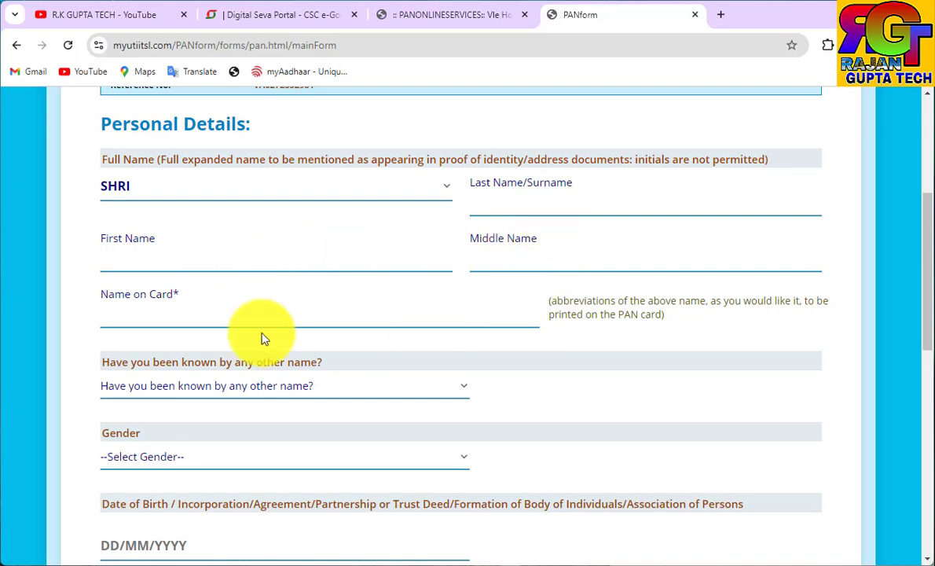
left_click(490, 213)
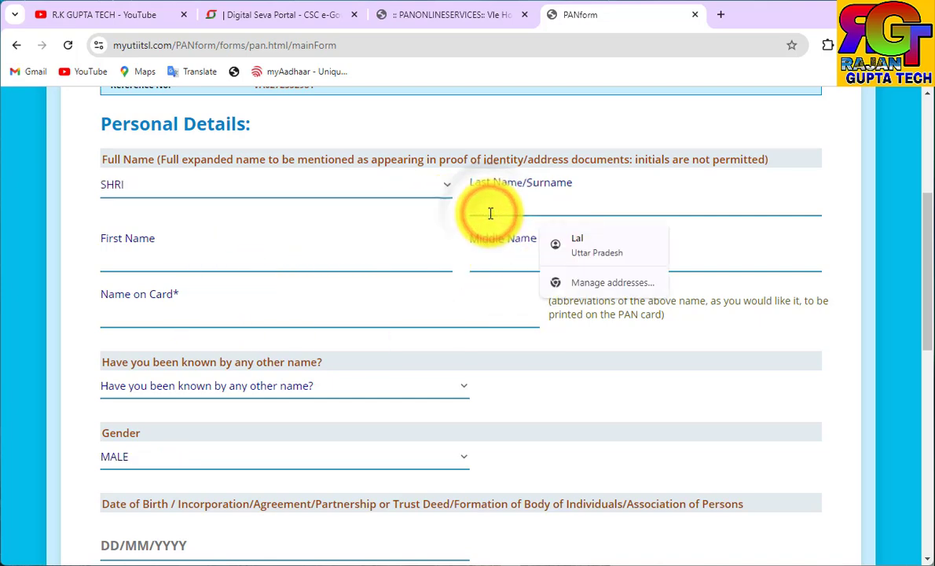
type("dsjd")
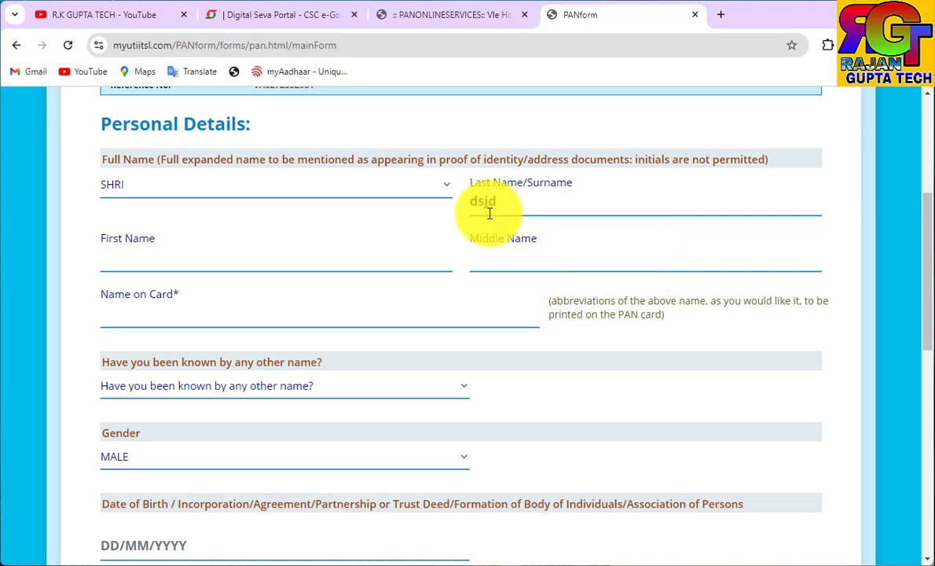
left_click(250, 305)
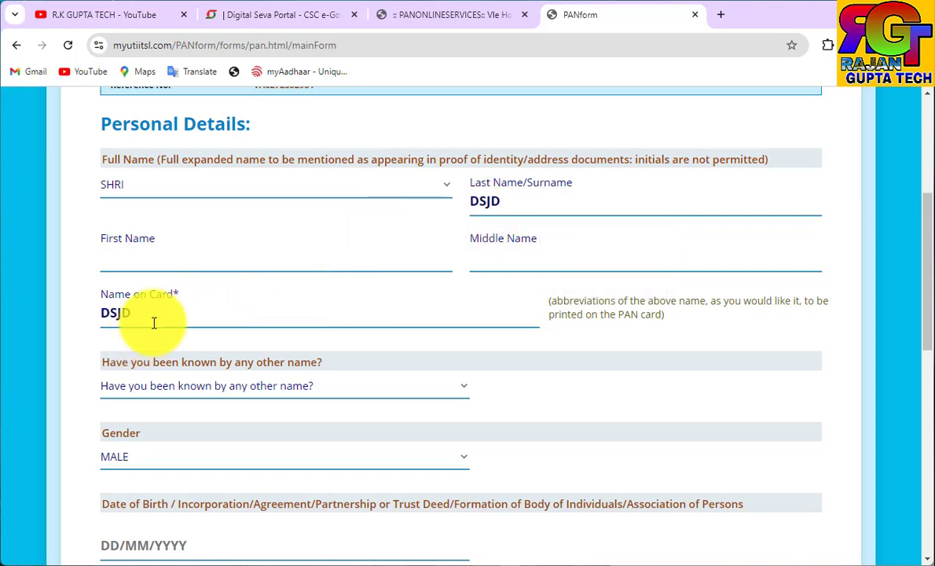
- Answer NO to whether the applicant has been known by any other name
scroll(446, 344, "down", 1)
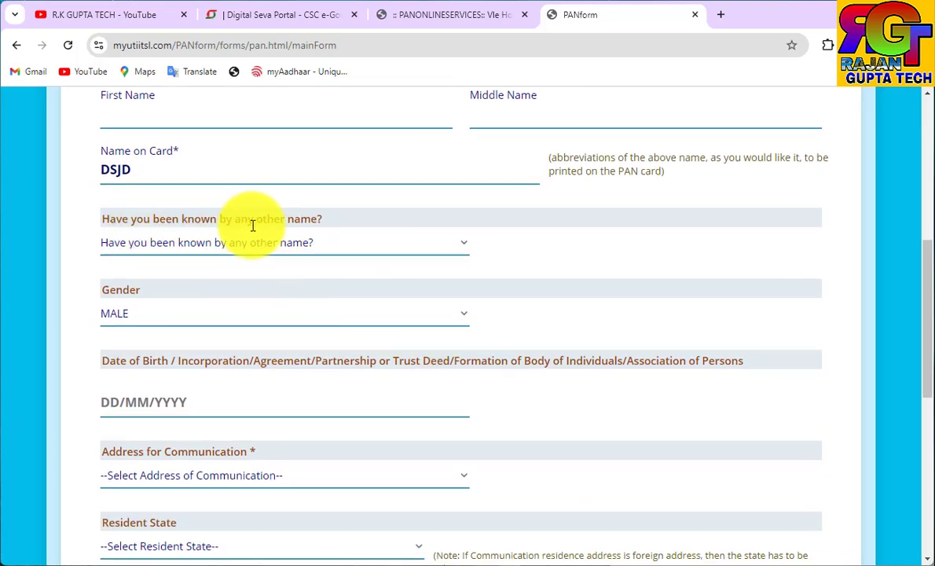
left_click(320, 250)
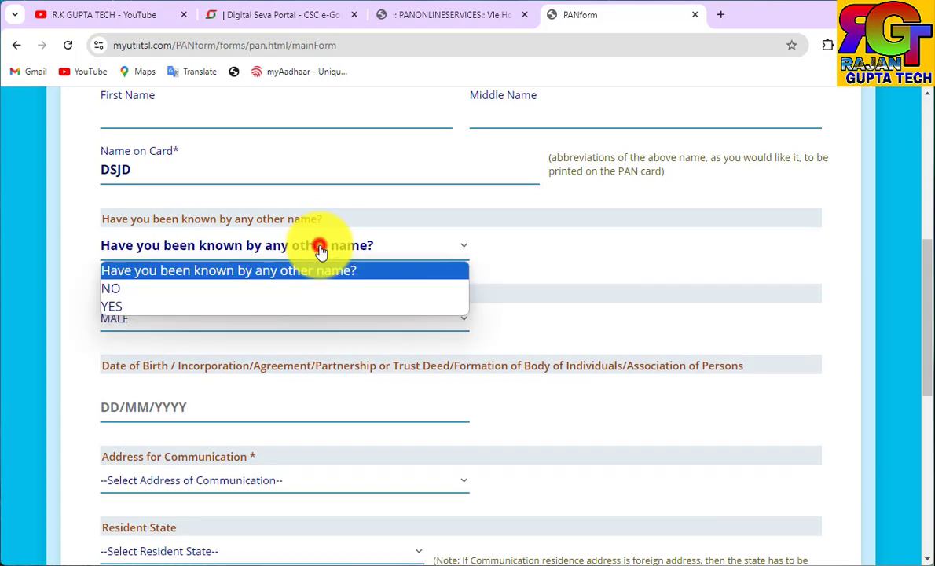
left_click(118, 294)
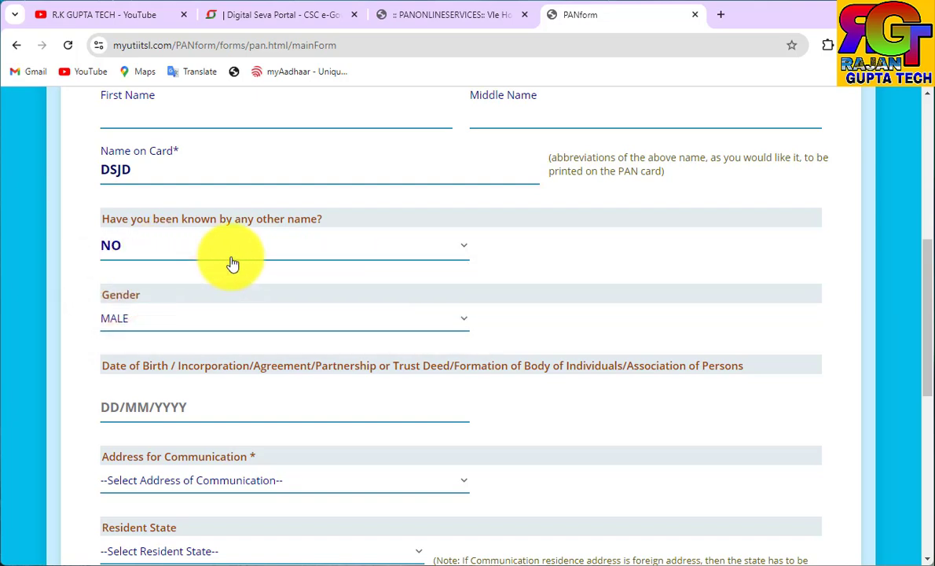
- Review the name title options and the matching gender entry in the personal details, keeping SHRI as the title
scroll(351, 244, "up", 1)
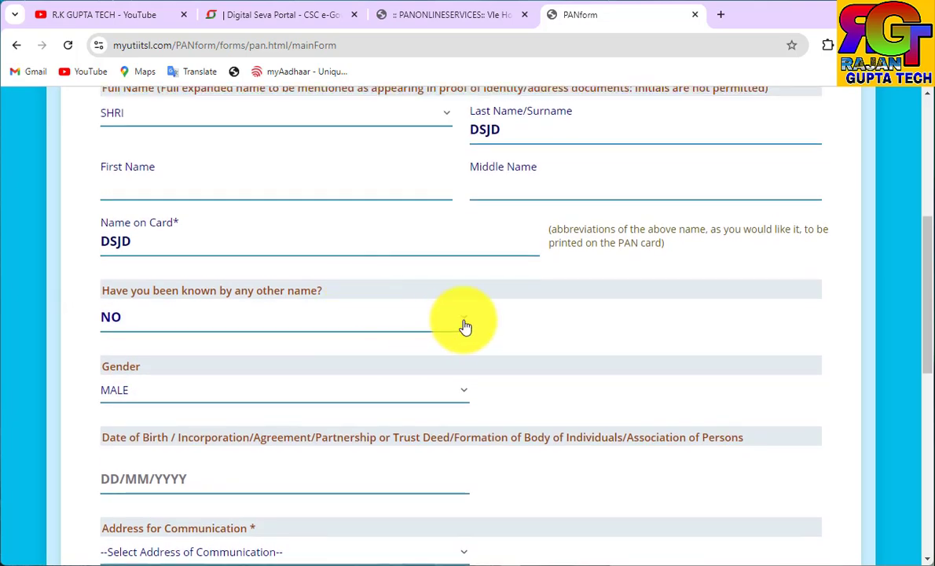
scroll(416, 342, "up", 2)
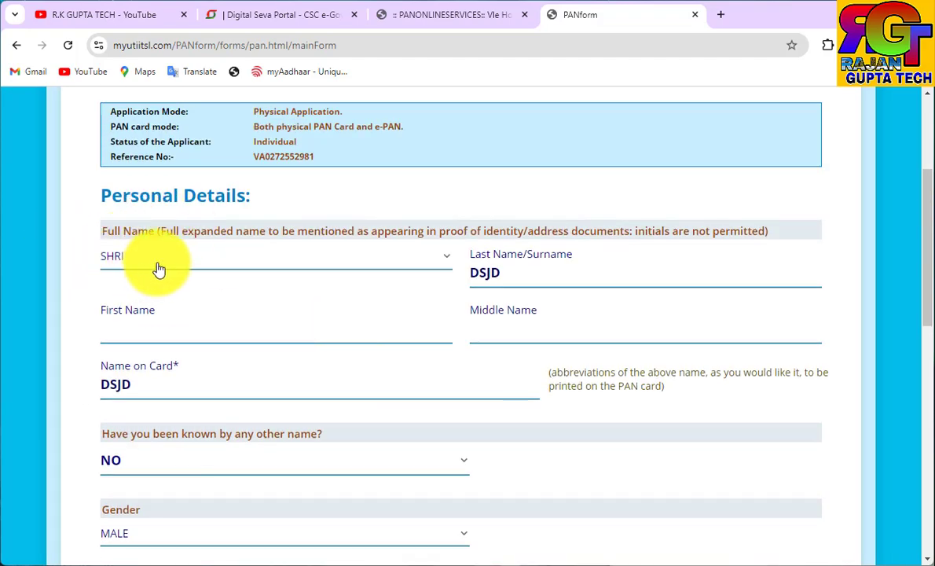
scroll(157, 268, "down", 3)
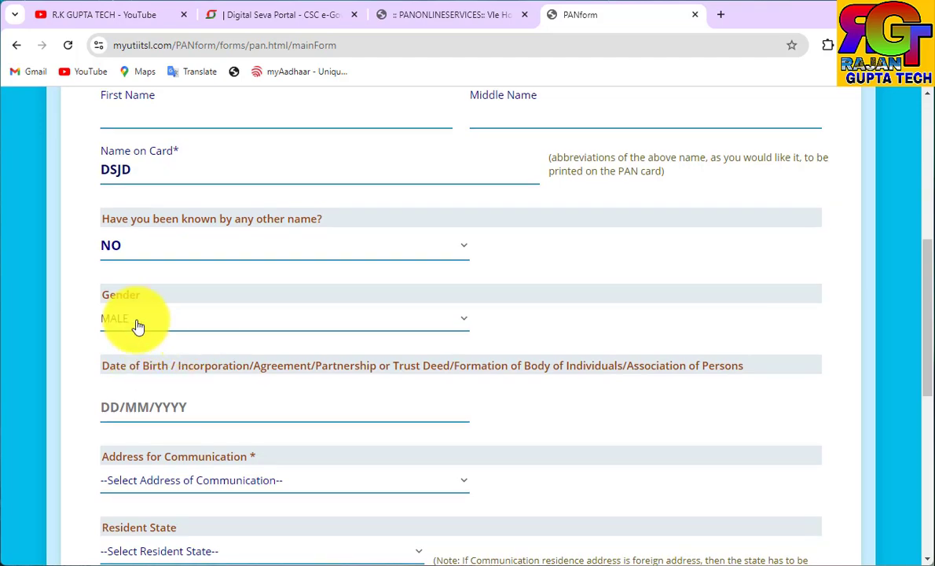
scroll(162, 264, "up", 4)
left_click(150, 328)
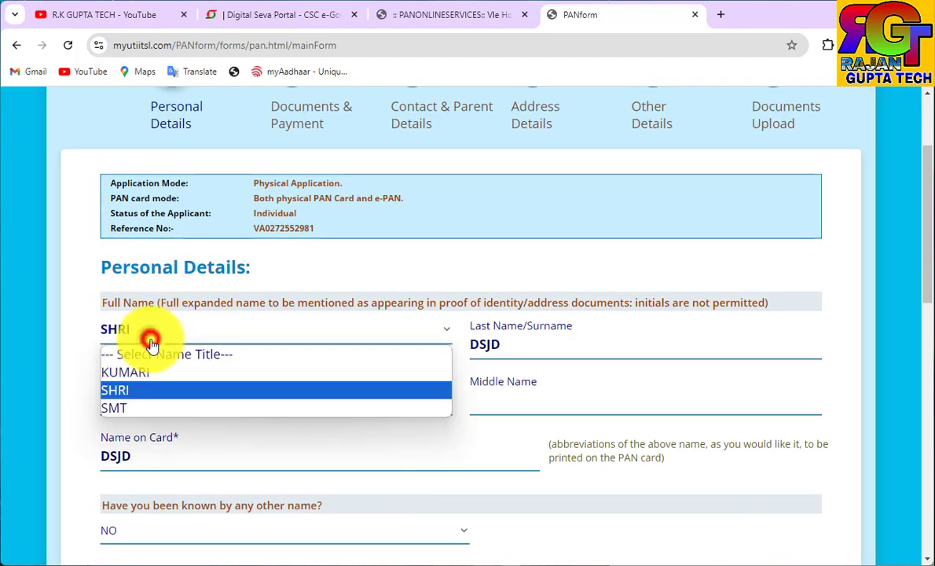
left_click(187, 387)
scroll(260, 389, "down", 2)
scroll(260, 389, "down", 1)
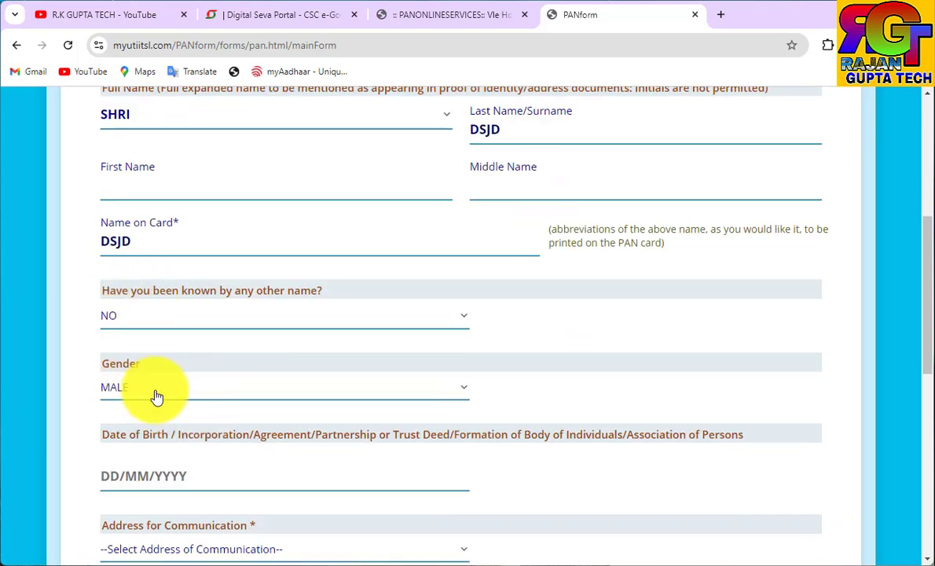
- Fill in the applicant's date of birth and set the address for communication to RESIDENCE
scroll(357, 387, "down", 3)
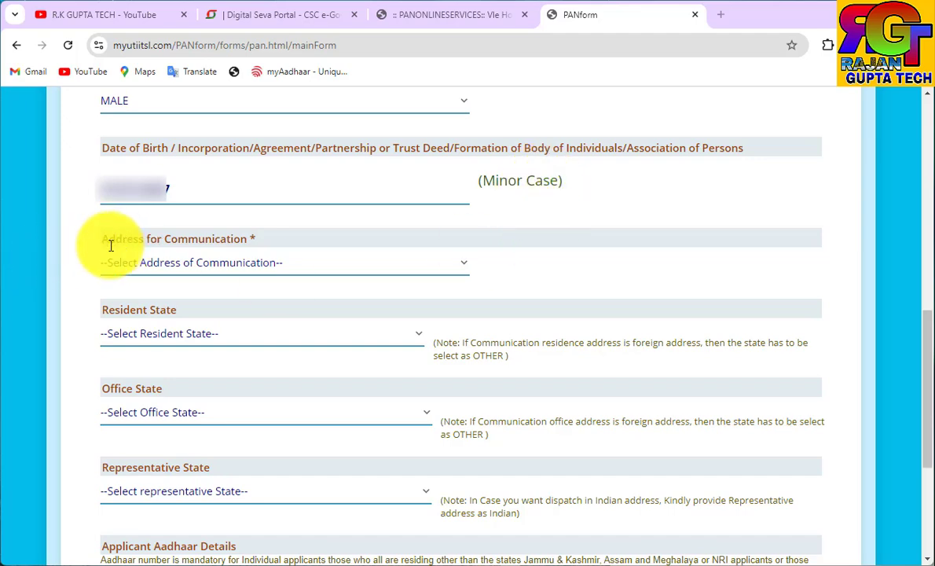
left_click(236, 264)
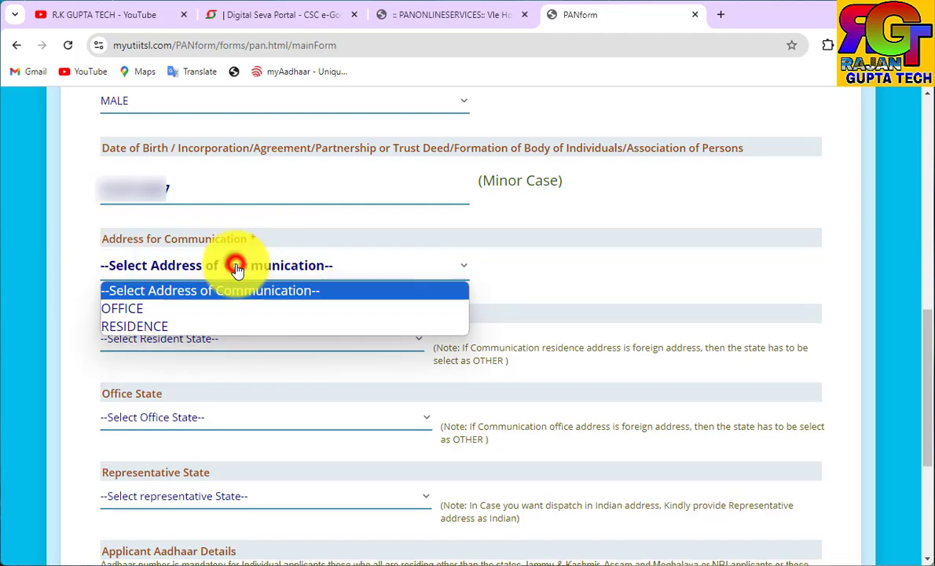
left_click(144, 333)
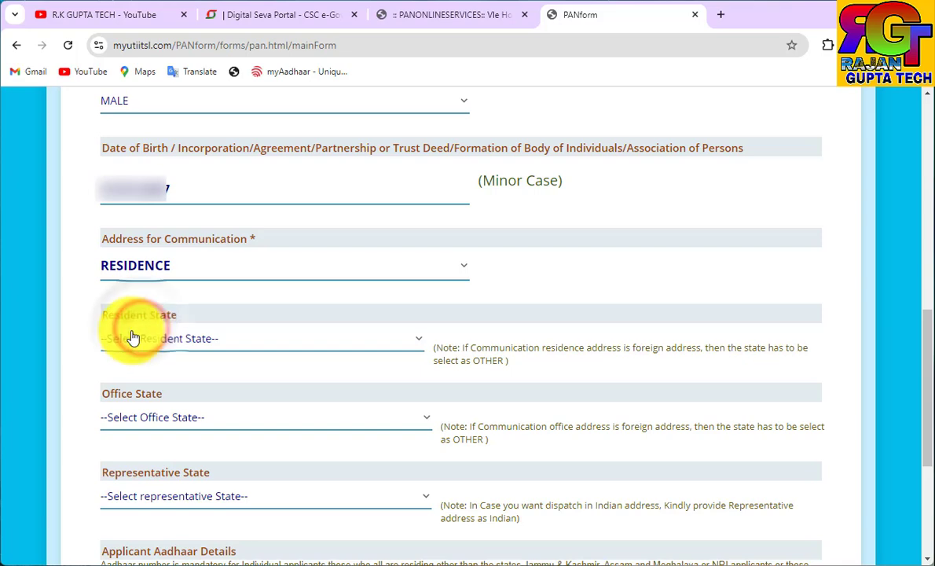
- Set the applicant's Resident State to MAHARASHTRA
left_click(144, 340)
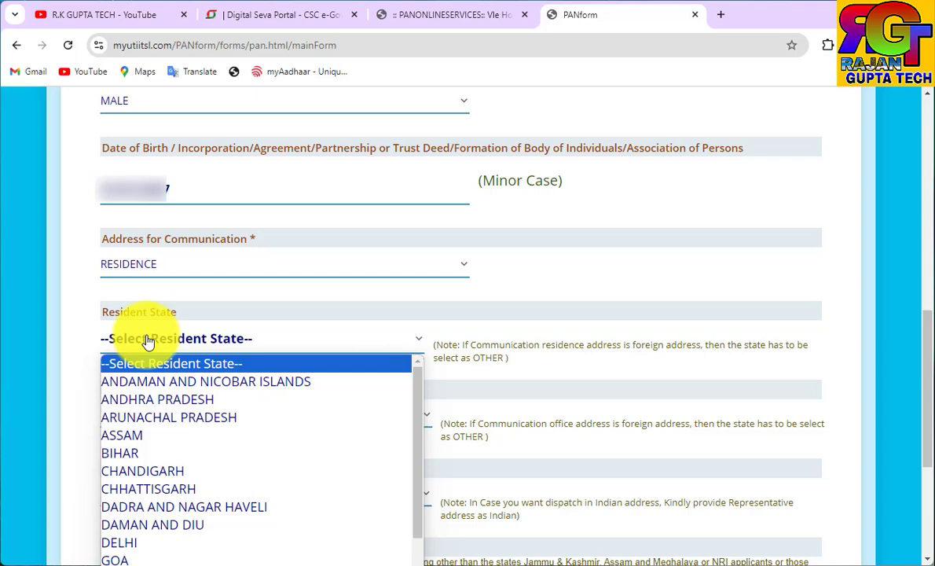
key("m")
key("m")
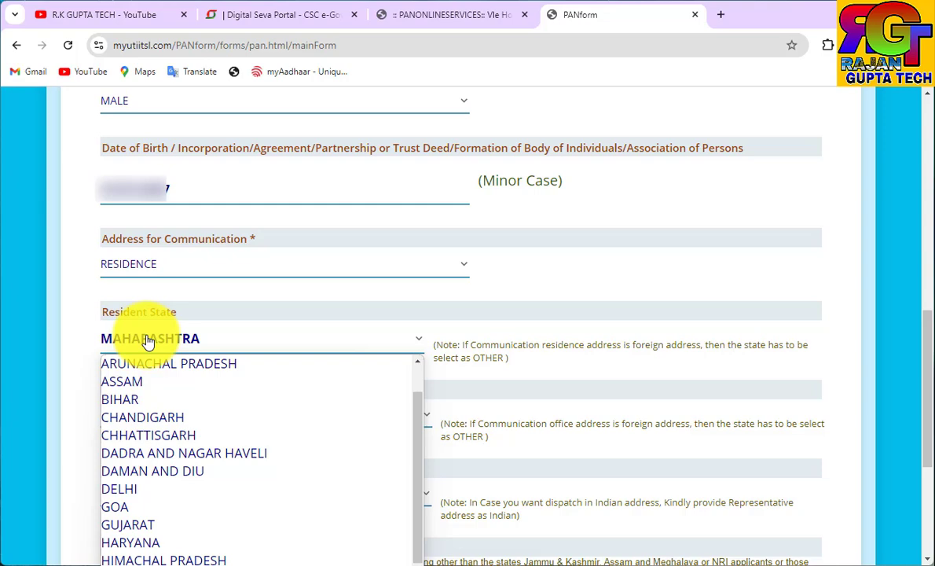
key("Return")
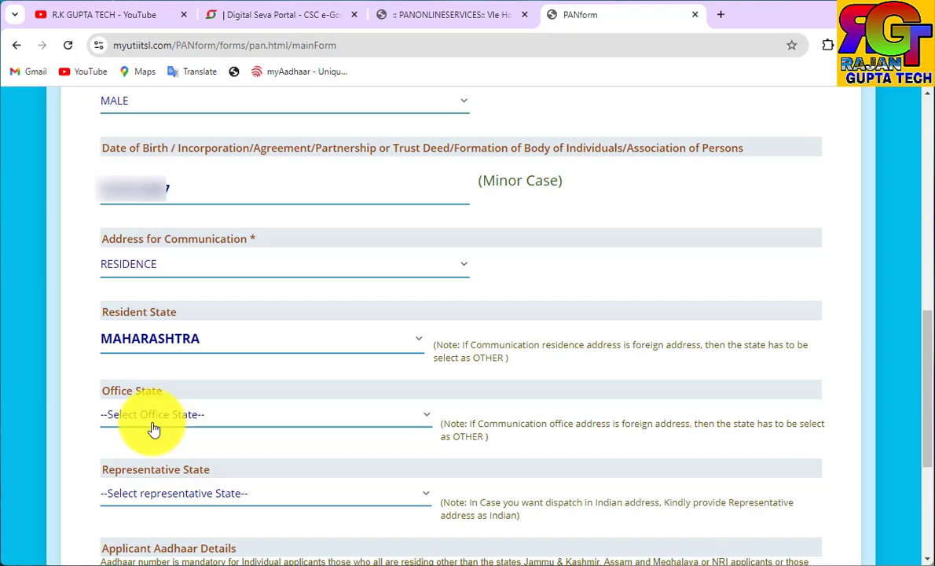
- Set the Representative State to MAHARASHTRA and proceed to the Documents & Payment stage
scroll(270, 390, "down", 3)
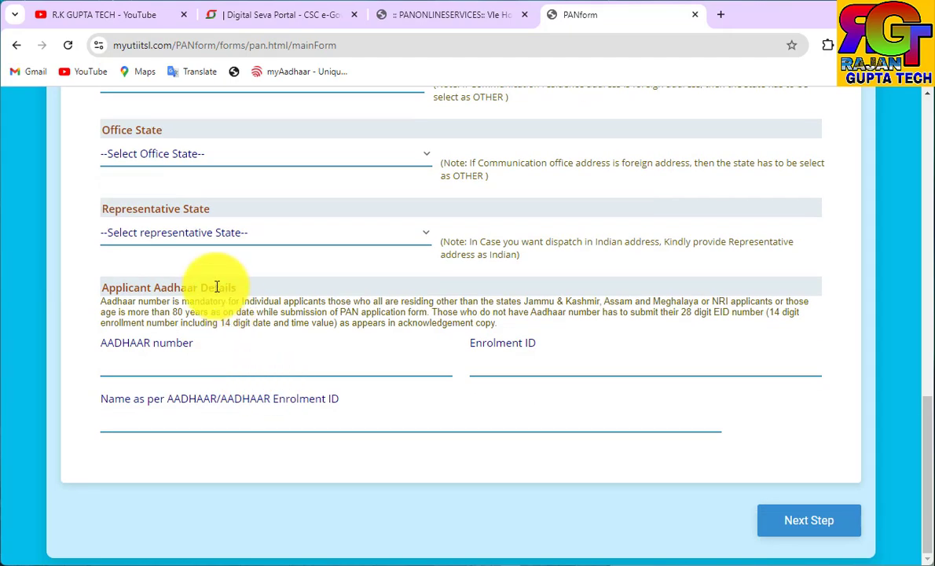
left_click(165, 241)
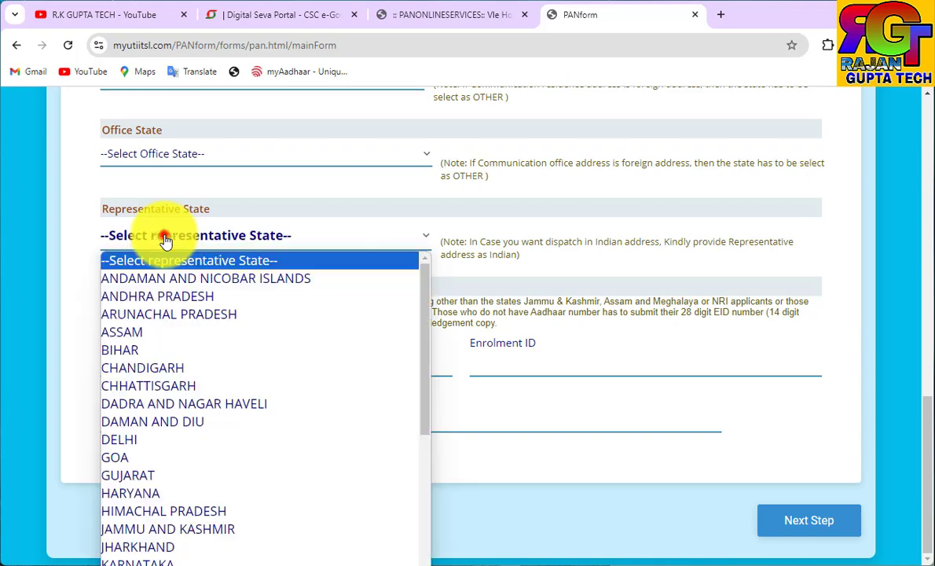
type("maha")
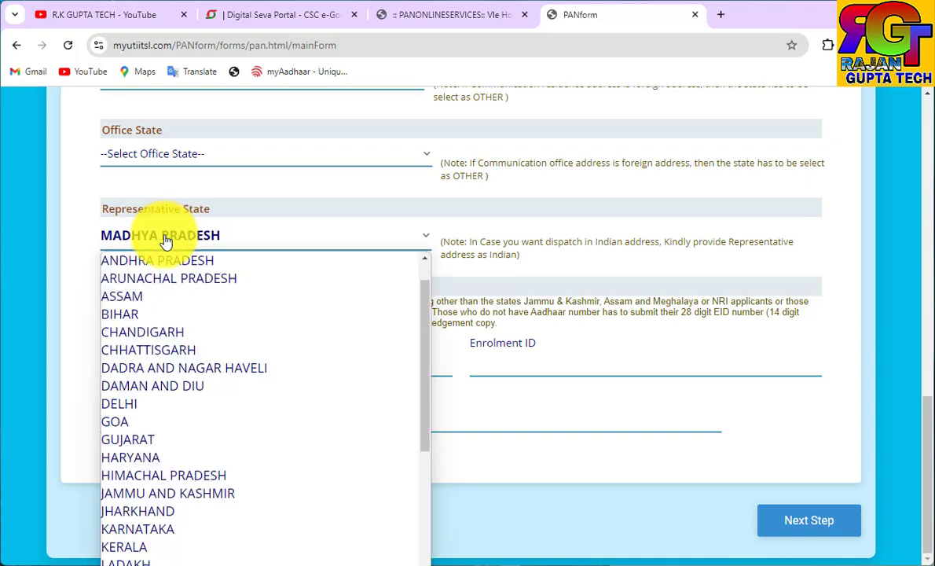
key("Return")
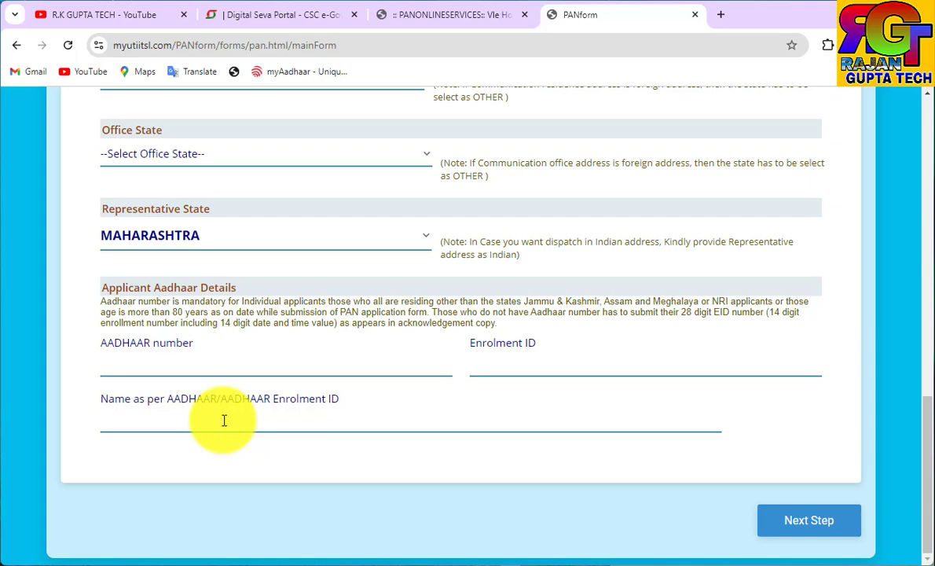
left_click(808, 519)
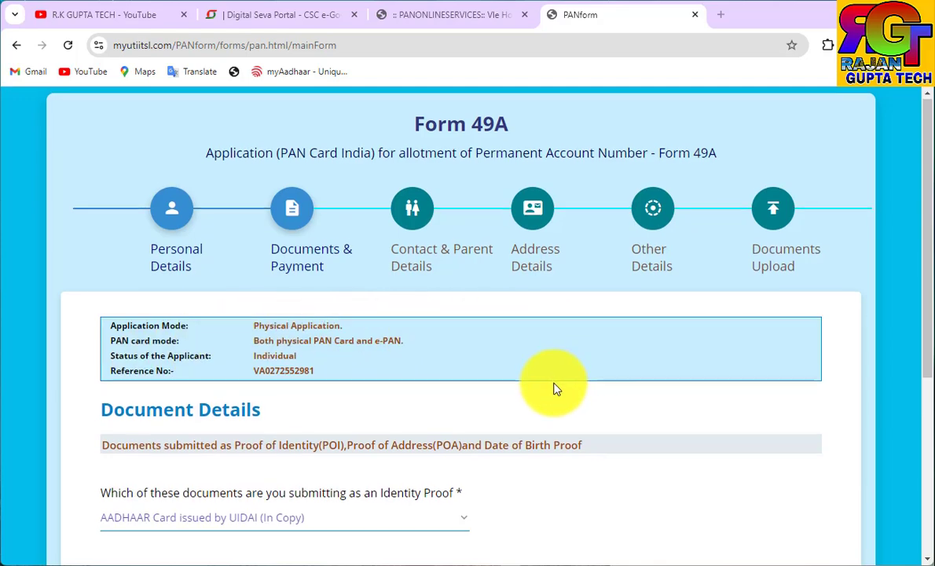
- Choose AADHAAR Card issued by UIDAI (In Copy) as the address proof, then make the payment and acknowledge the Aadhaar authentication
scroll(555, 388, "down", 4)
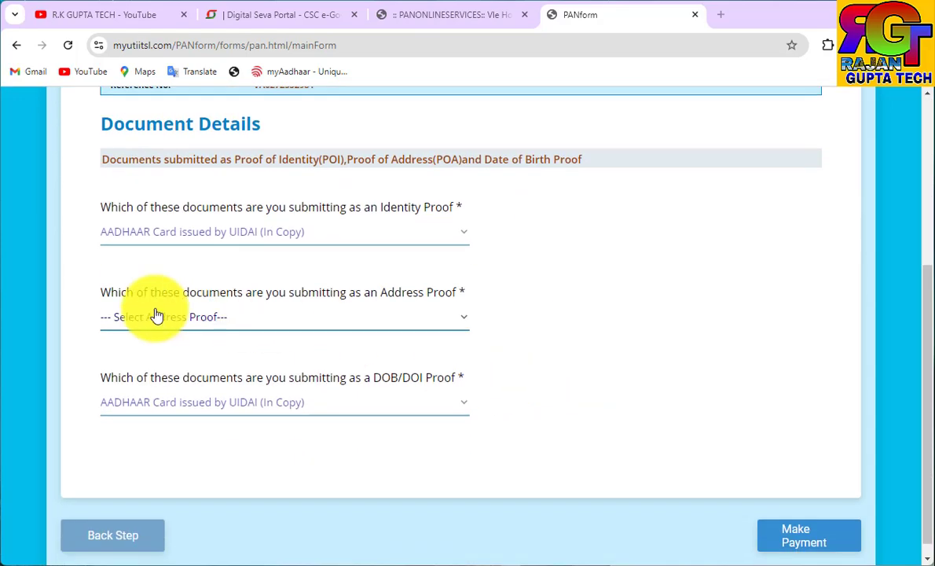
left_click(220, 319)
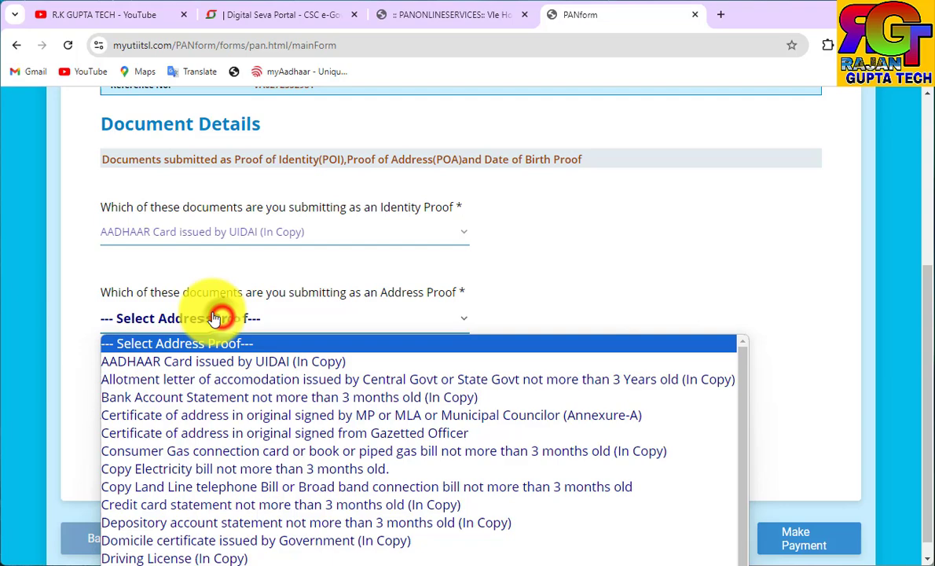
left_click(172, 362)
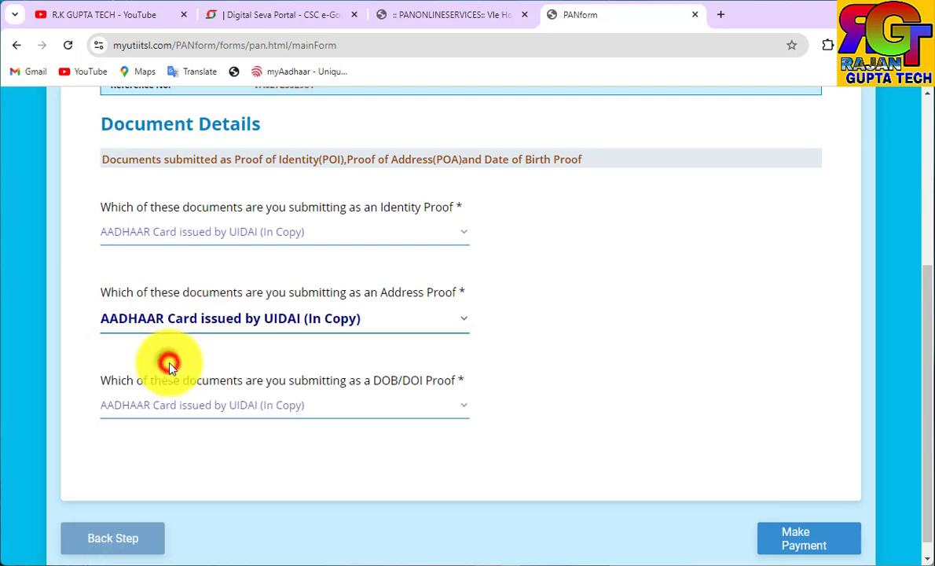
left_click(788, 542)
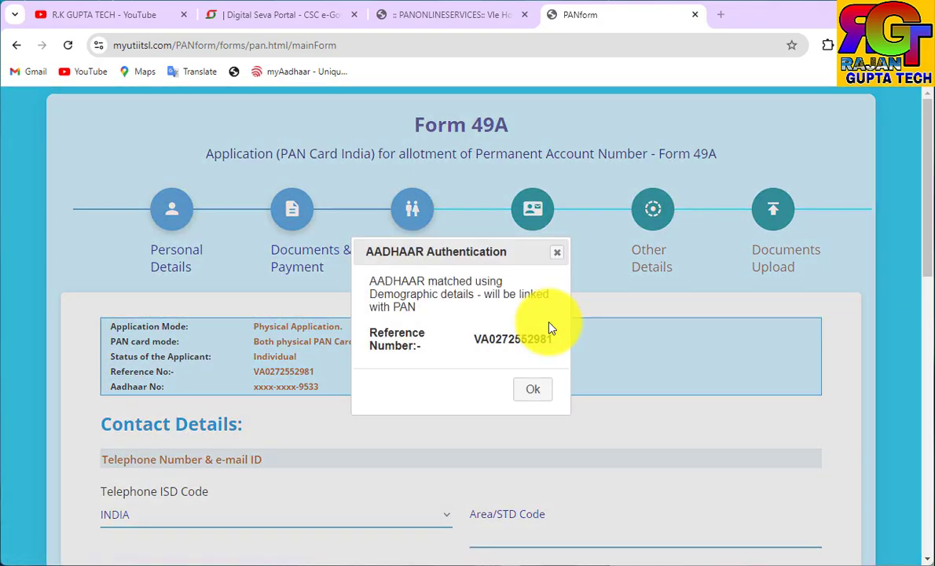
left_click(532, 392)
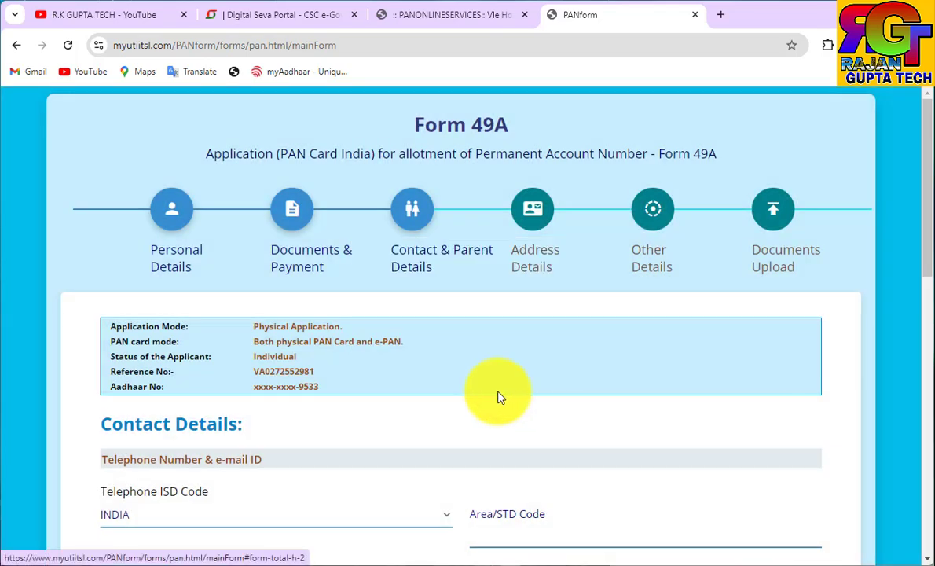
- Answer No to whether the mother is a single parent applying with only her name in the parent details
scroll(496, 397, "down", 1)
scroll(418, 402, "down", 2)
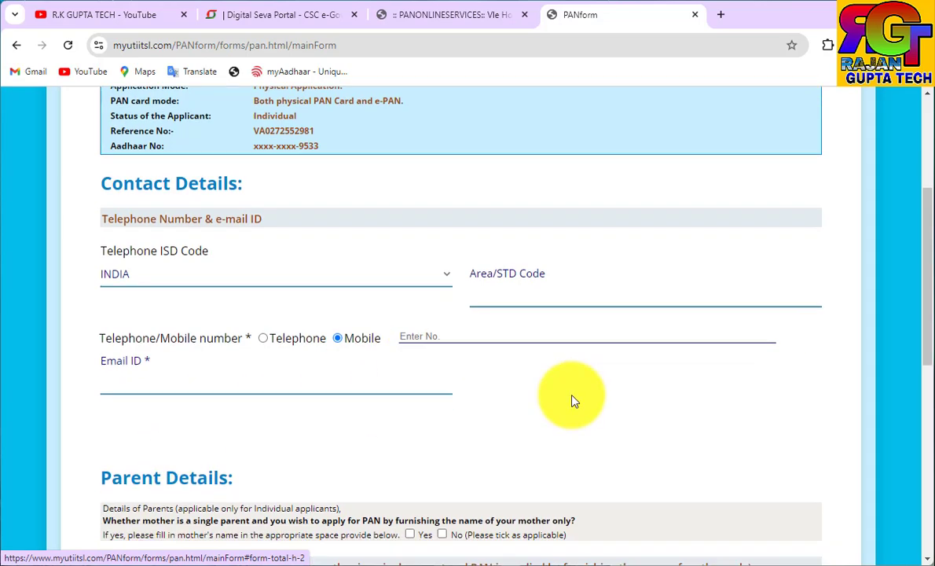
scroll(573, 401, "down", 3)
scroll(573, 400, "down", 1)
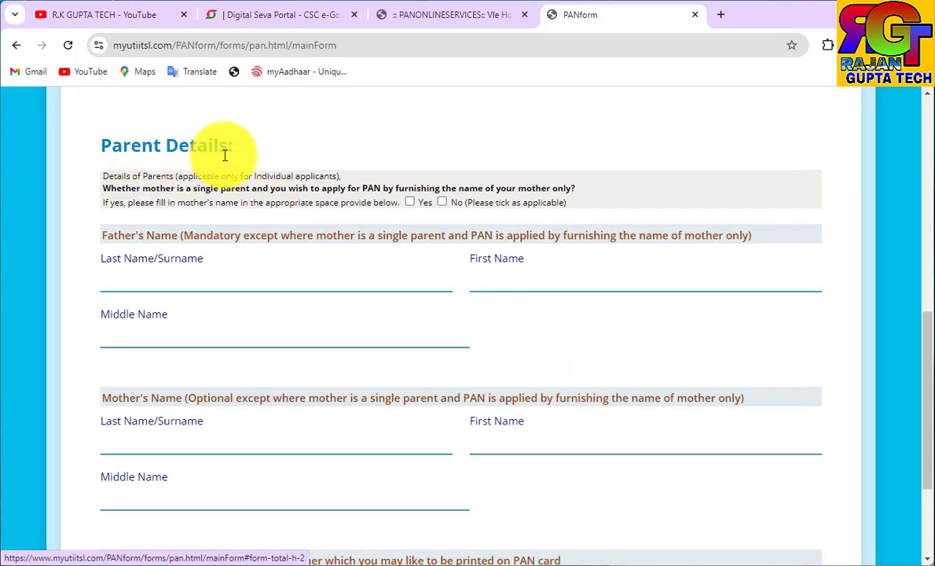
left_click(442, 203)
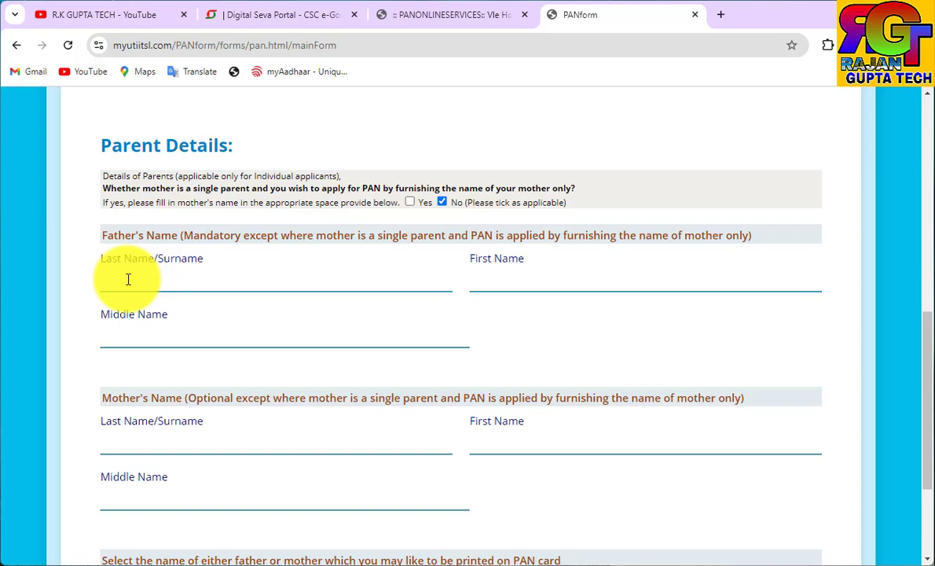
scroll(332, 274, "down", 3)
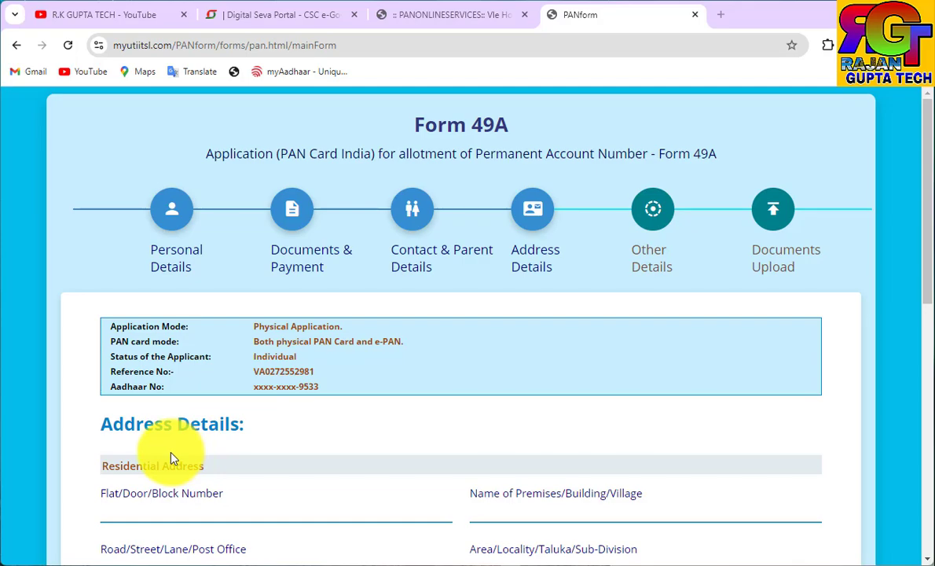
- Declare No Income as the source of income in the address details and accept the message about other income sources
scroll(233, 449, "down", 2)
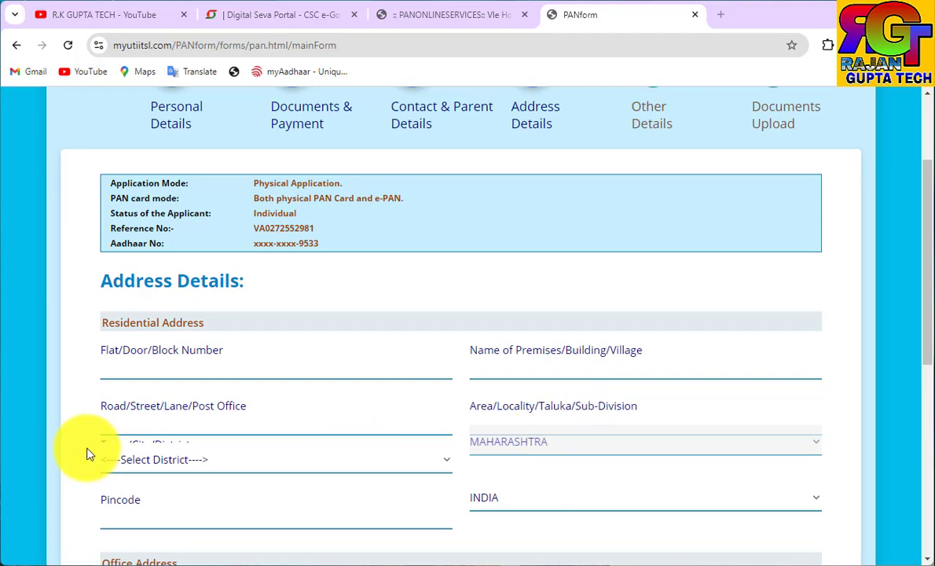
scroll(189, 440, "down", 3)
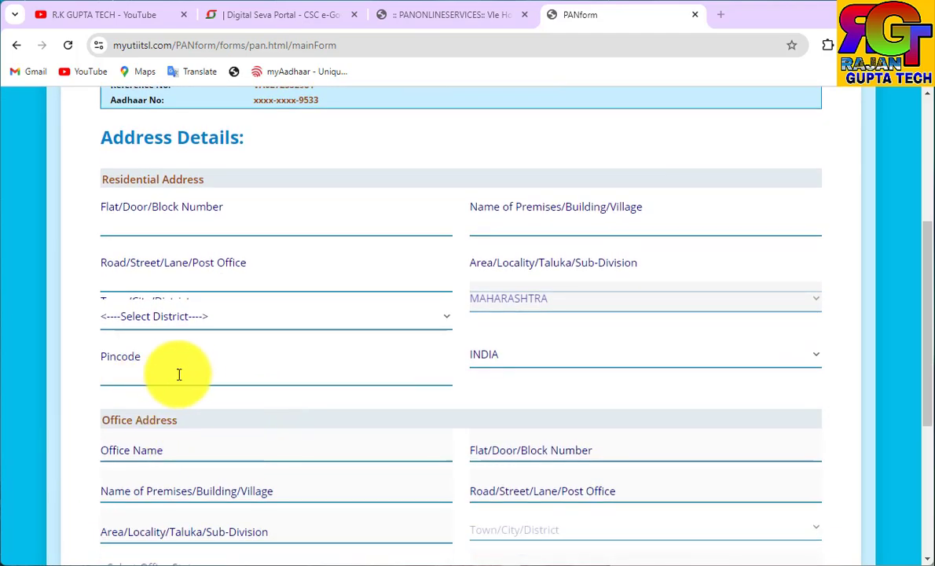
scroll(188, 372, "down", 5)
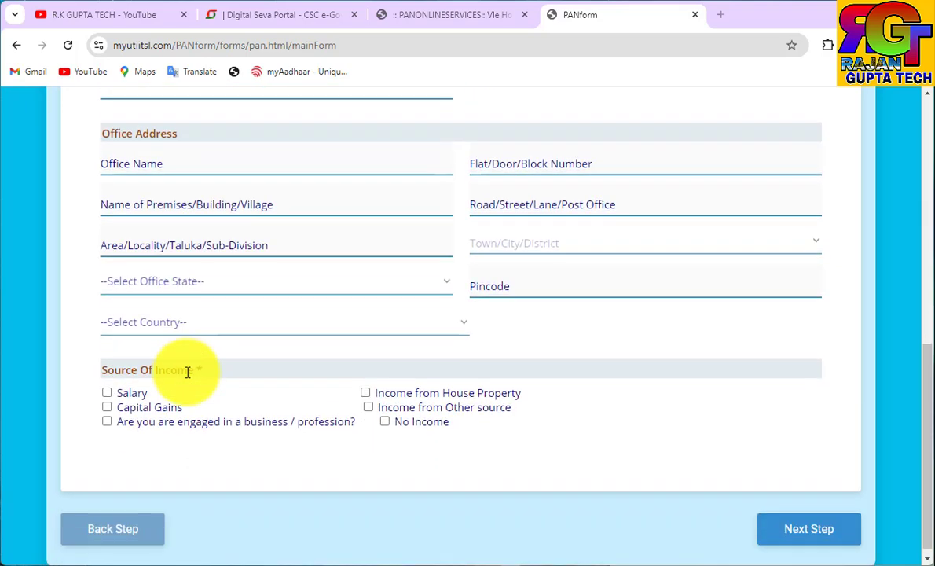
left_click(385, 424)
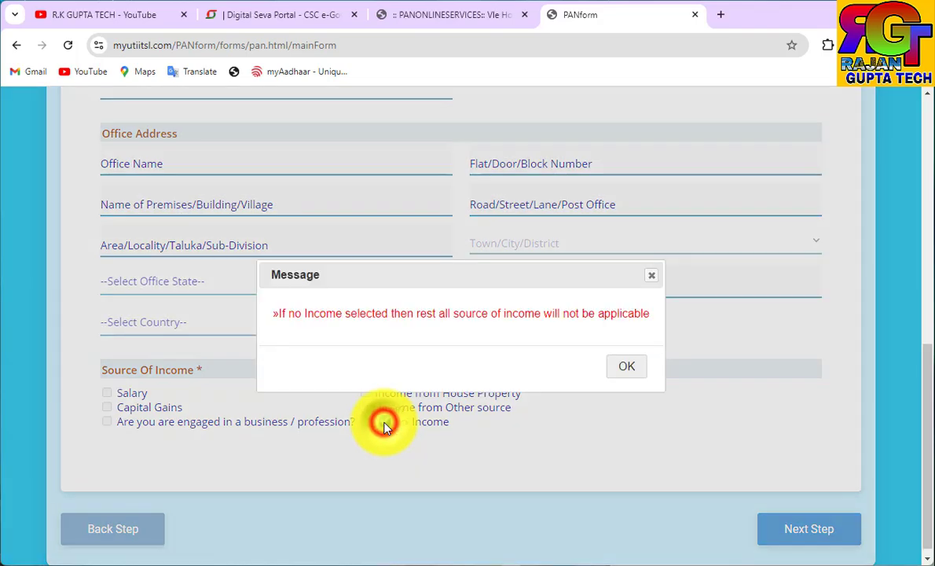
left_click(625, 369)
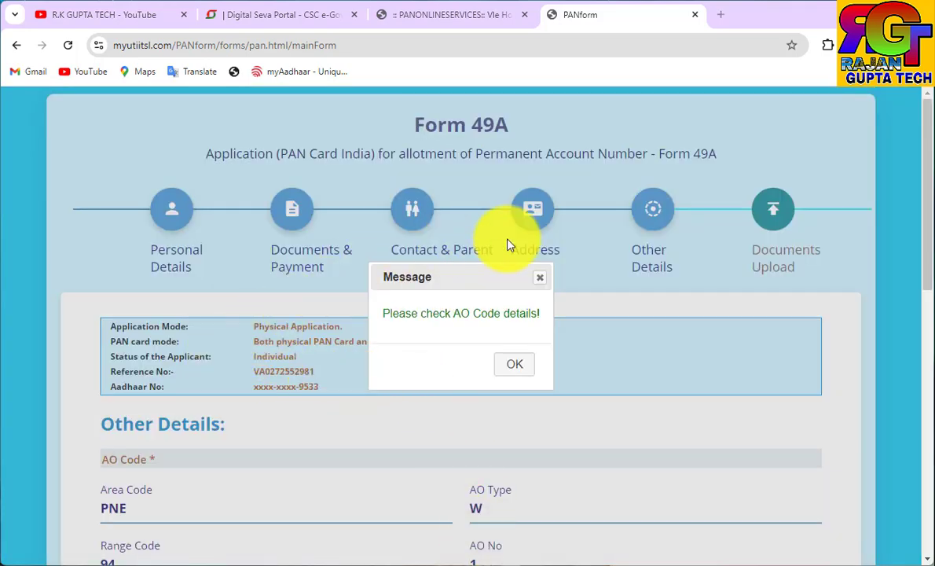
- Acknowledge the AO code check and set the representative assessee's title to SHRI
left_click(507, 365)
scroll(453, 506, "down", 3)
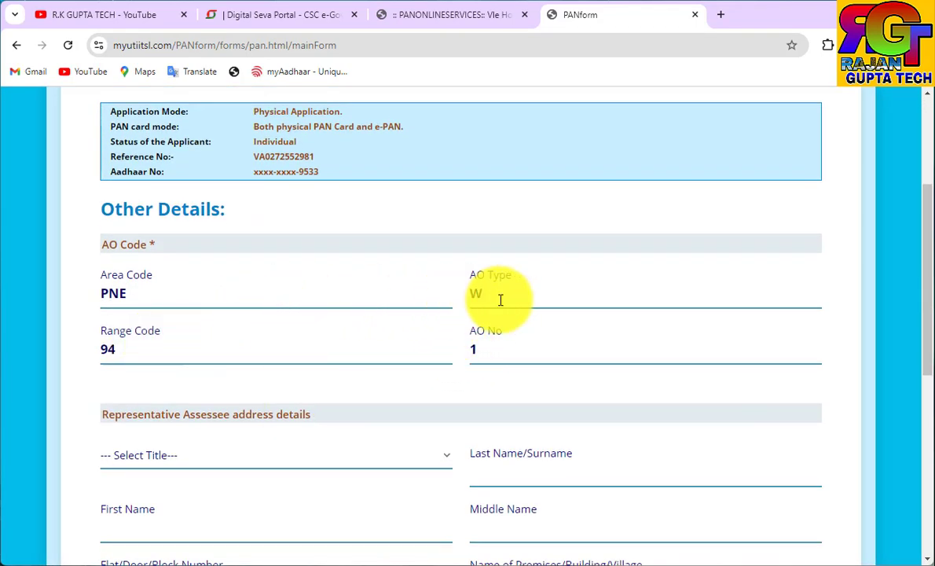
scroll(547, 333, "down", 4)
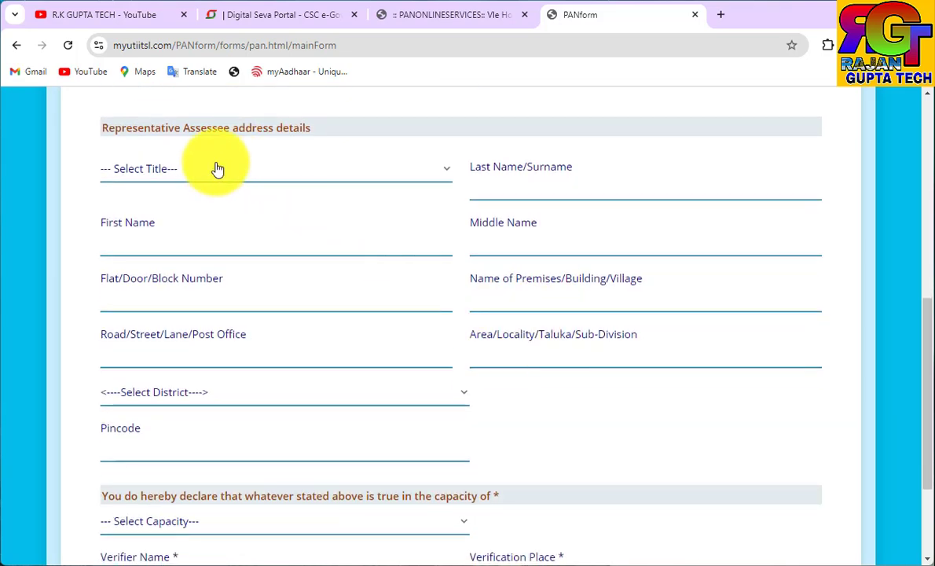
left_click_drag(107, 143, 280, 144)
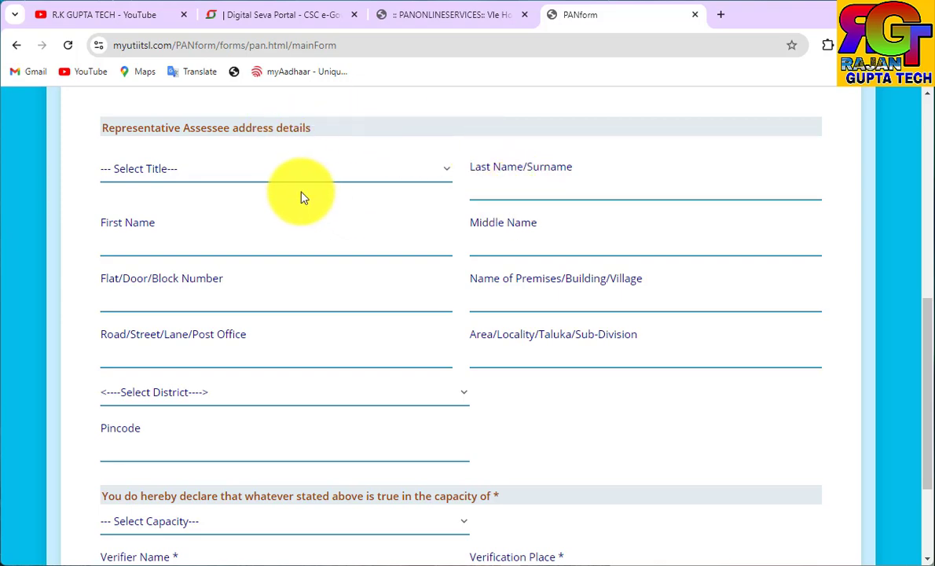
left_click(286, 176)
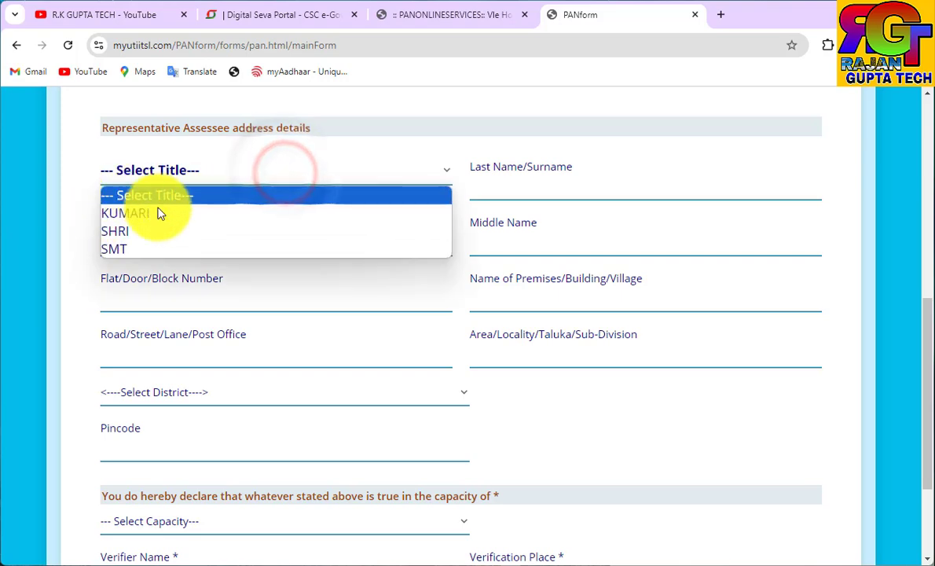
left_click(117, 231)
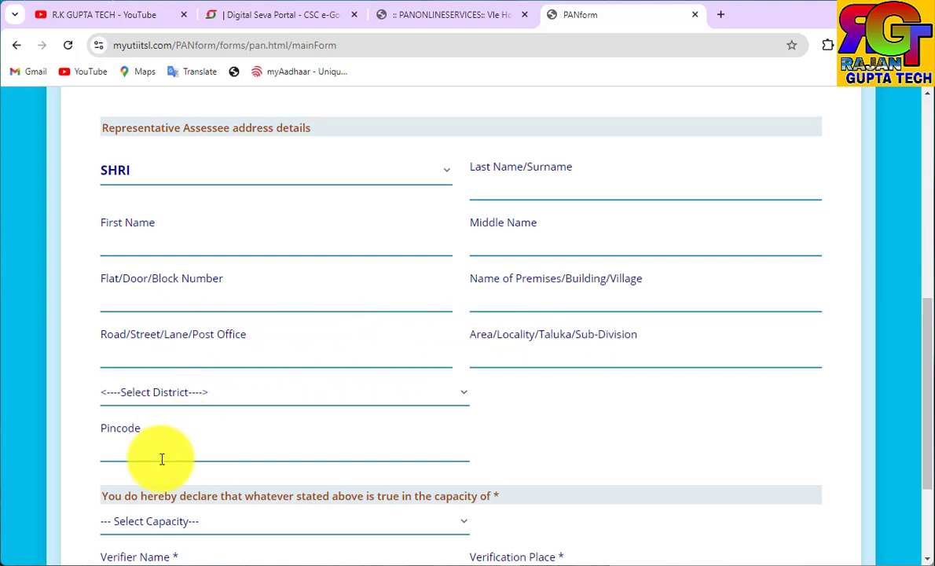
- Set the capacity of the declaration to REPRESENTATIVE ASSESSEE
scroll(328, 233, "down", 2)
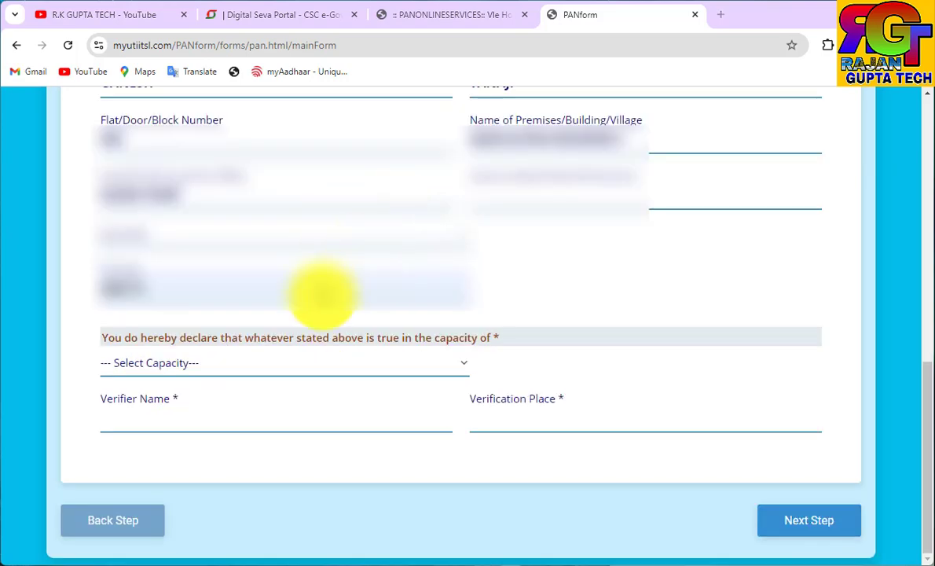
left_click(153, 375)
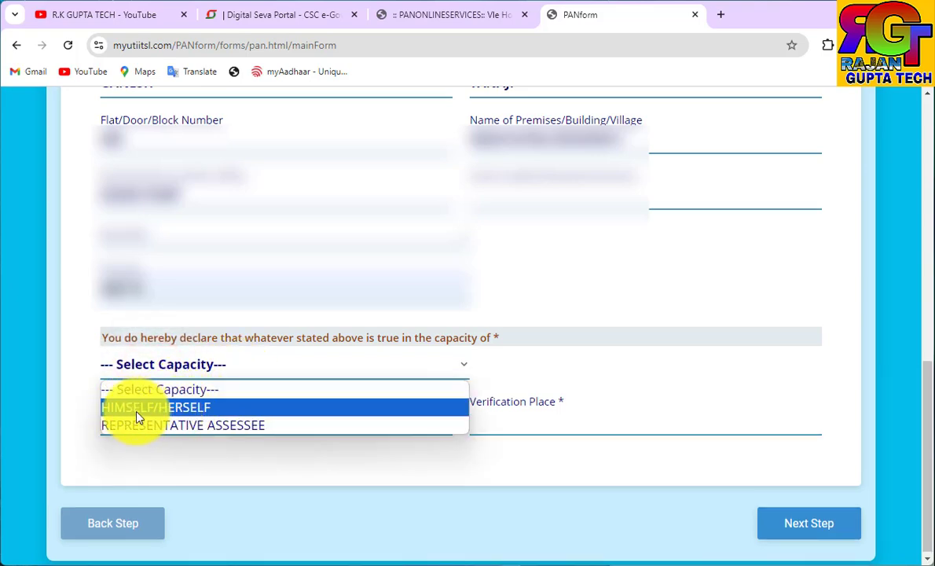
left_click(182, 425)
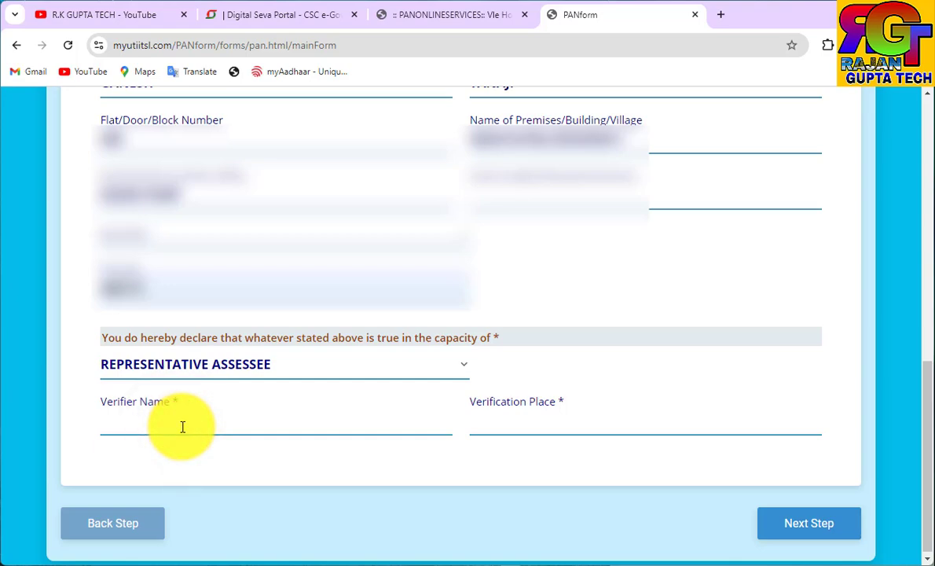
- Fill in the verifier's name and the verification place, and proceed to the Documents Upload stage
left_click(182, 426)
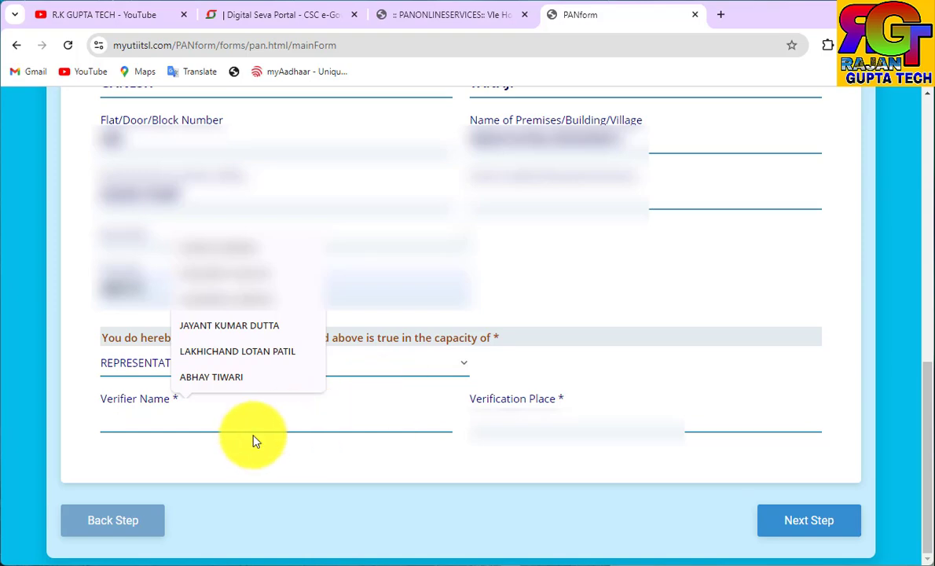
left_click(509, 429)
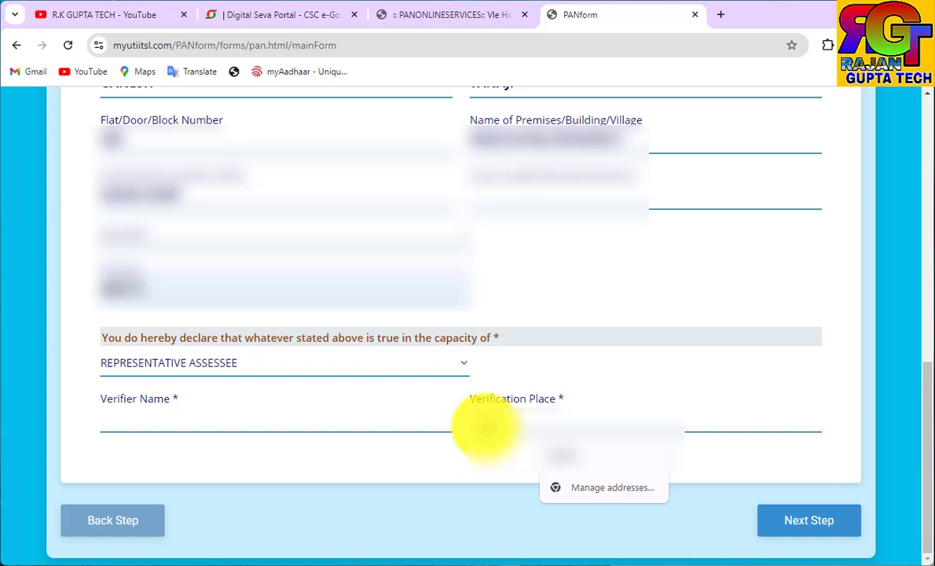
left_click(817, 536)
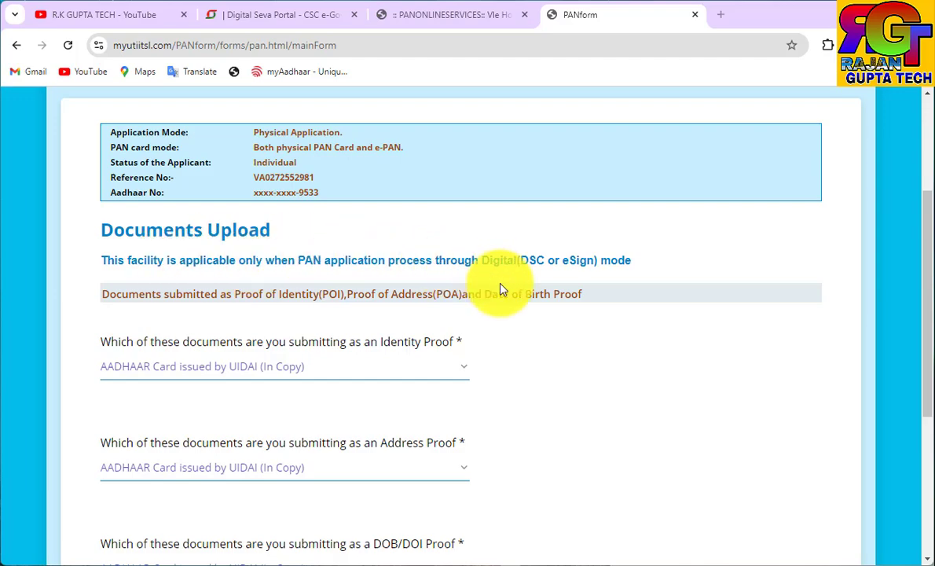
- Review the identity, address and DOB proofs under Documents Upload and submit the PAN application
scroll(510, 290, "down", 1)
scroll(514, 291, "down", 3)
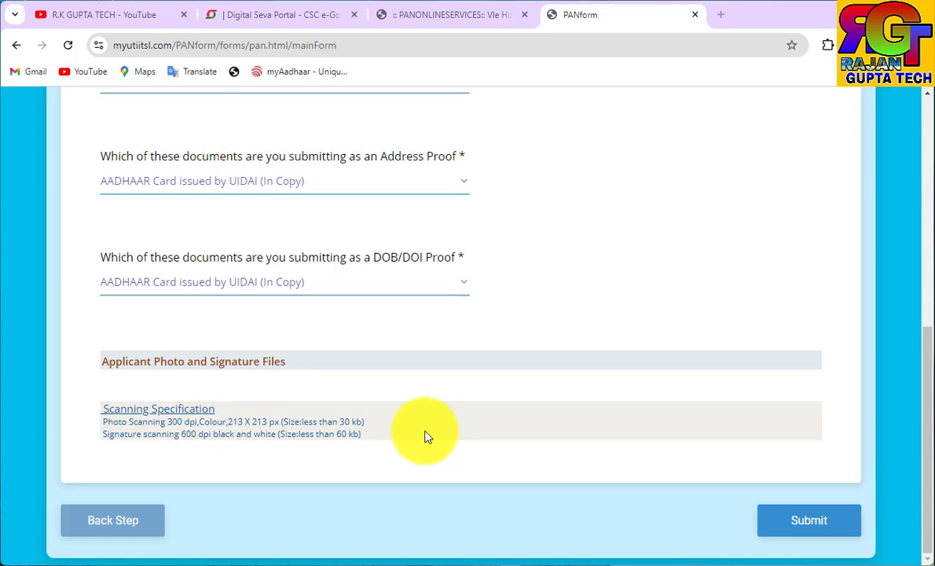
left_click(813, 525)
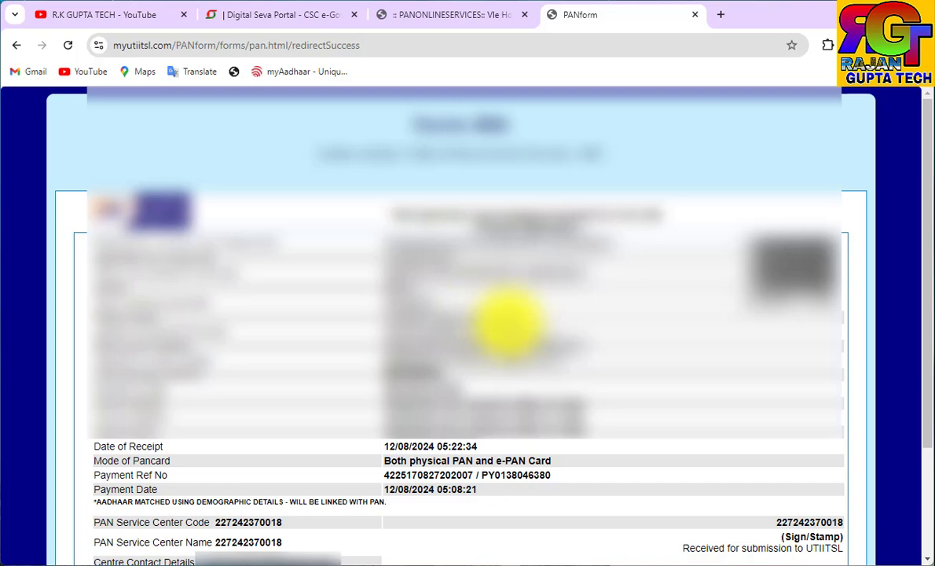
- Download the PDF form of the submitted PAN application from its receipt page
scroll(508, 322, "down", 5)
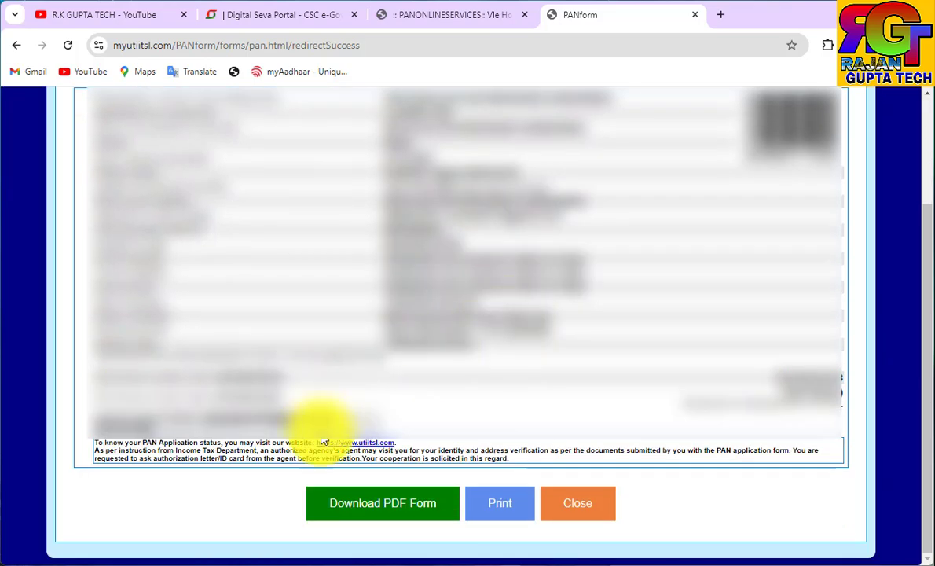
left_click(361, 509)
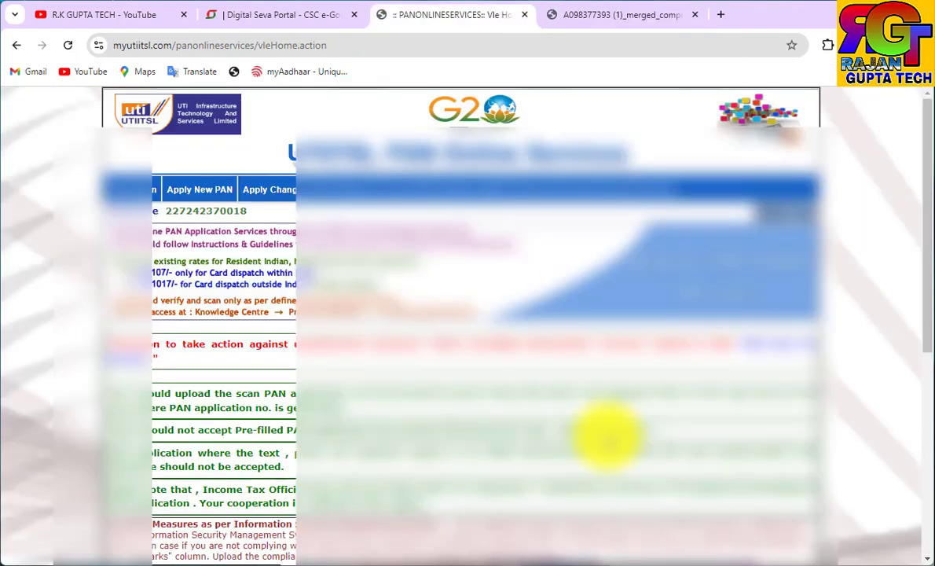
- Review all pages of the merged and compressed application PDF, checking the photos, signature and attached Aadhaar copies
left_click(564, 17)
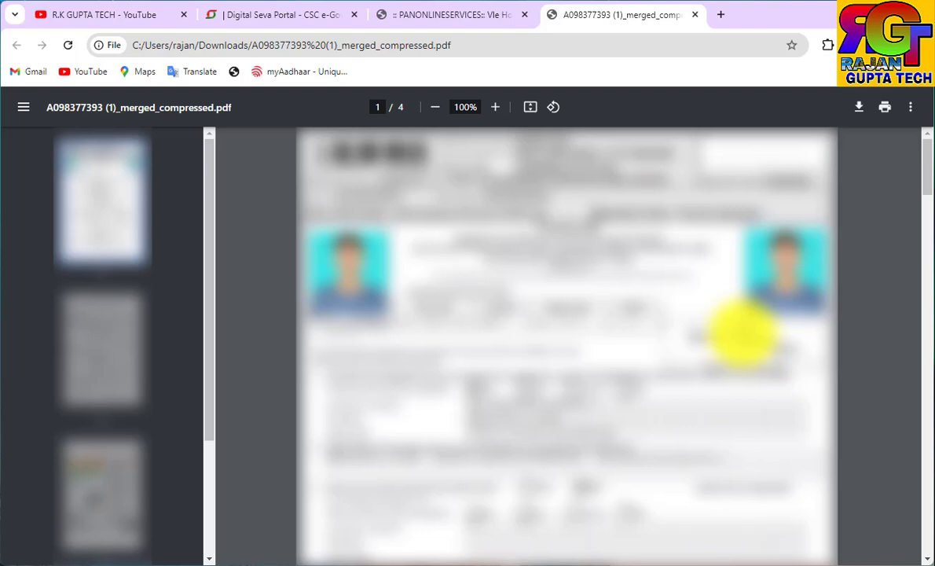
scroll(742, 334, "down", 10)
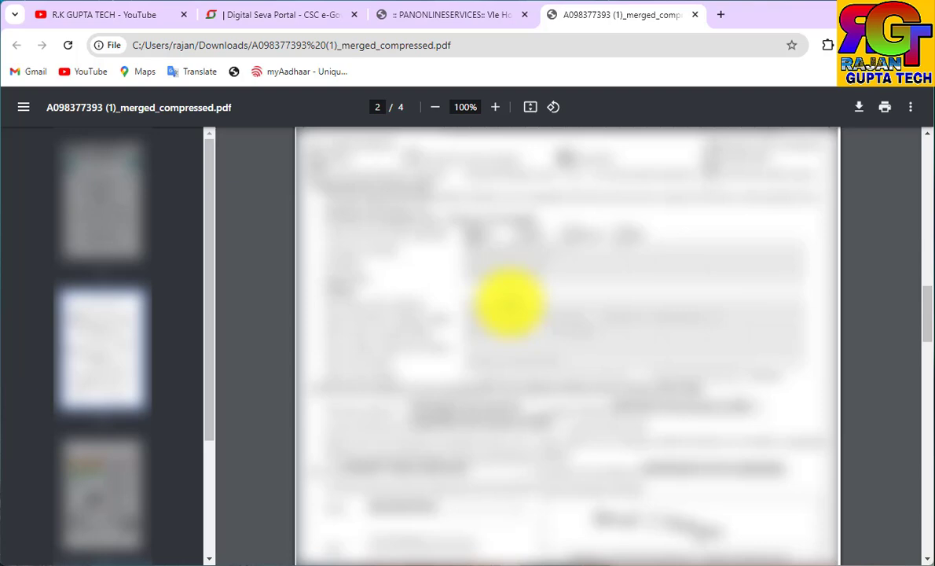
scroll(428, 298, "up", 5)
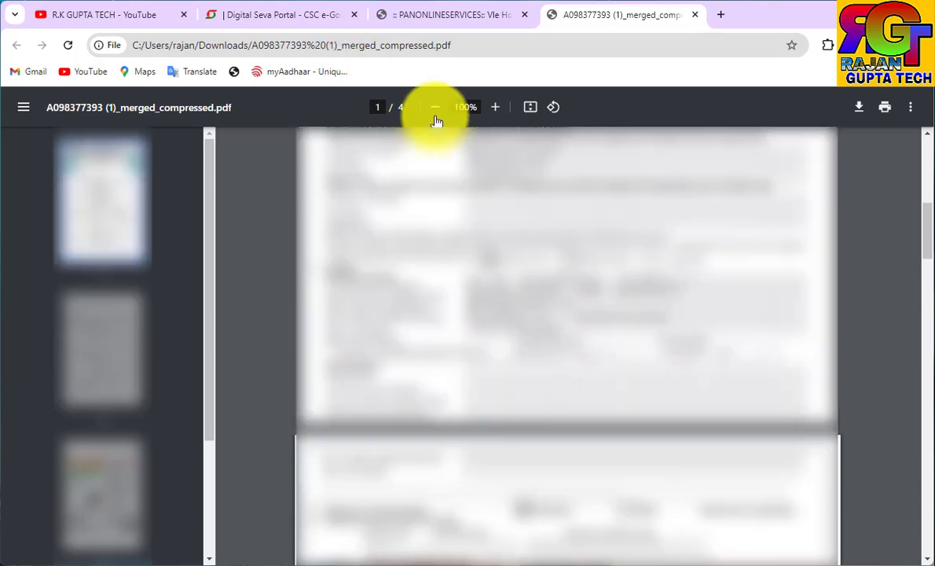
scroll(438, 260, "down", 1)
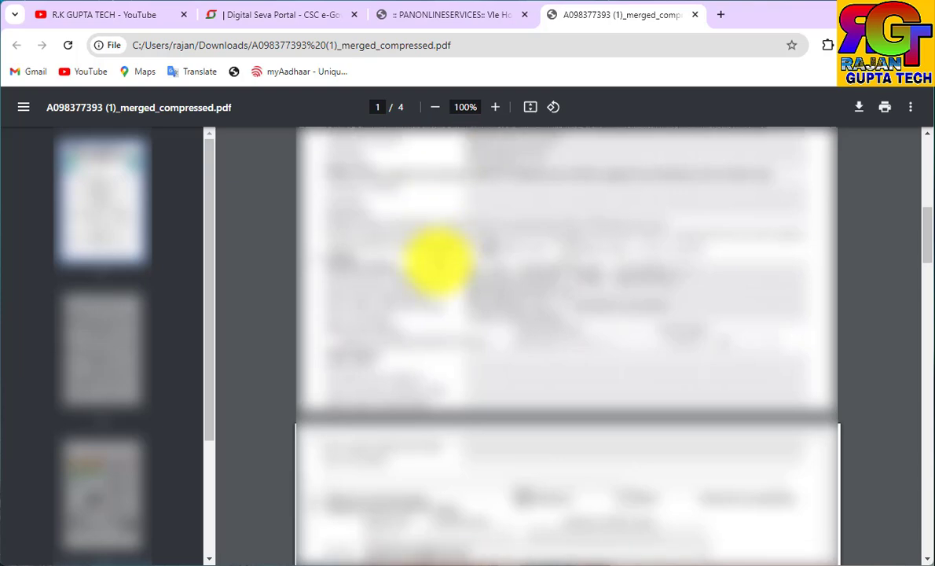
scroll(438, 261, "down", 3)
scroll(446, 263, "up", 3)
scroll(457, 305, "down", 1)
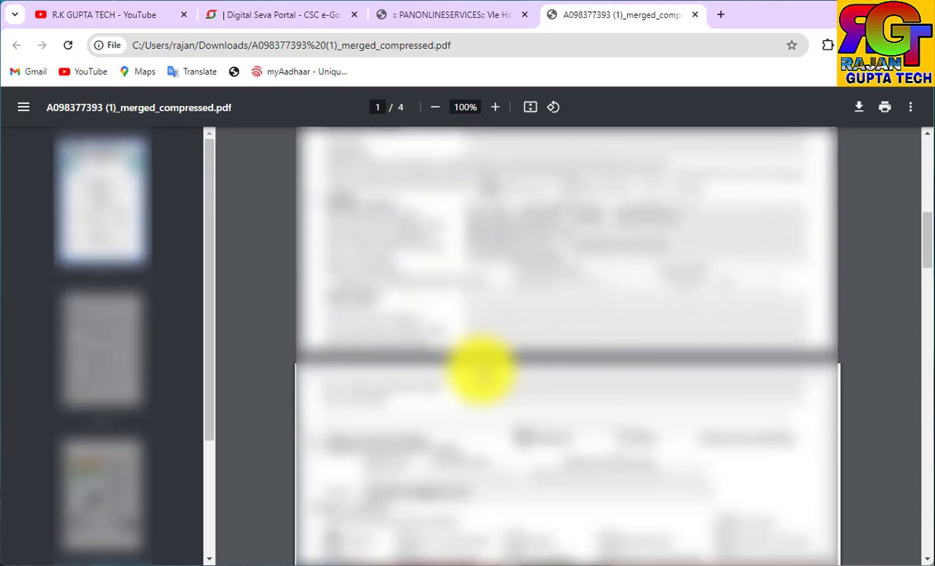
scroll(481, 370, "down", 10)
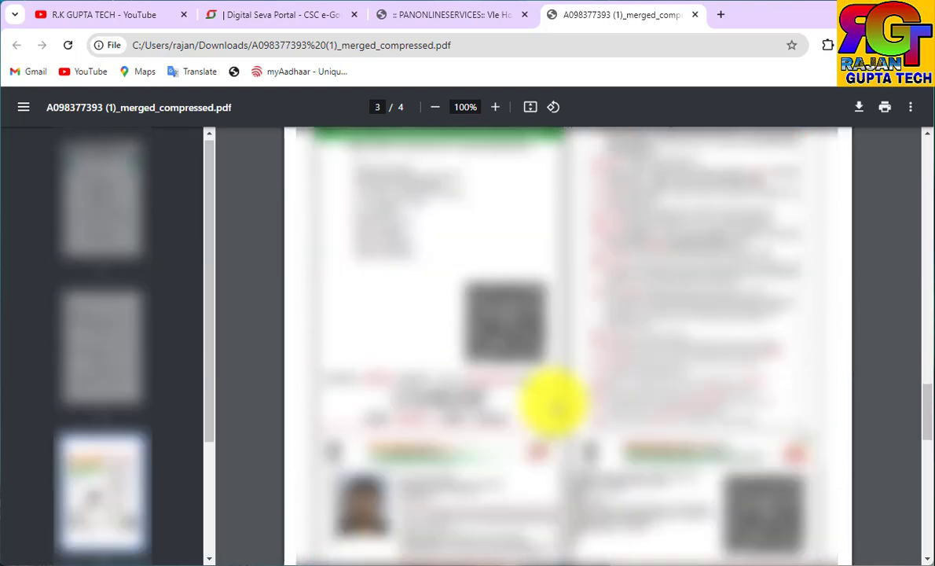
scroll(554, 402, "down", 8)
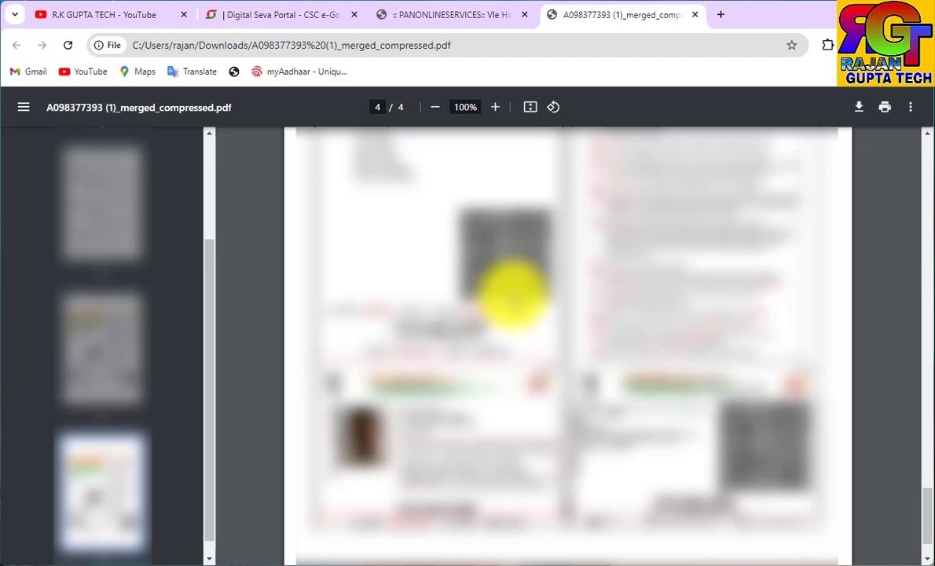
- Go to the new PAN document upload list in UTIITSL PAN Online Services and start Crop And Upload for the listed application
left_click(439, 19)
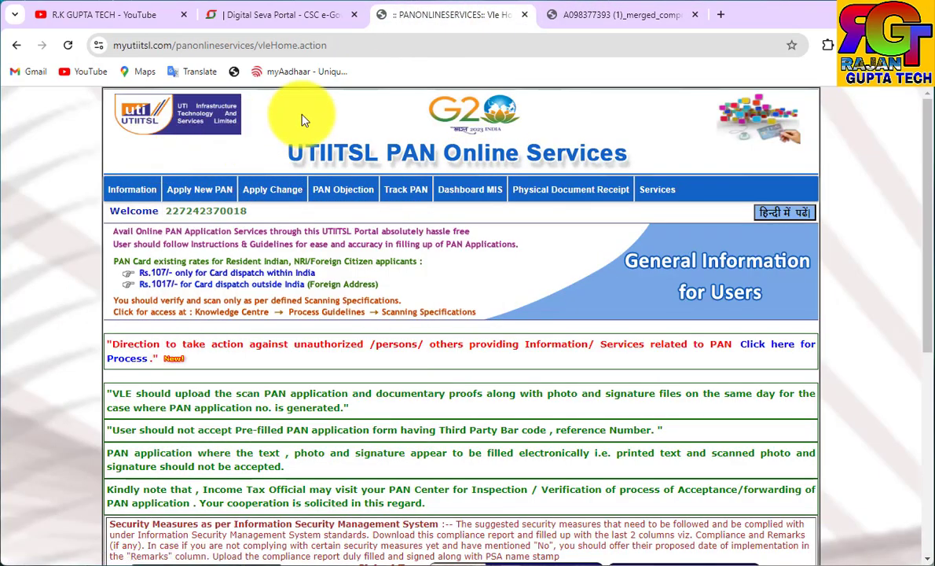
mouse_move(213, 208)
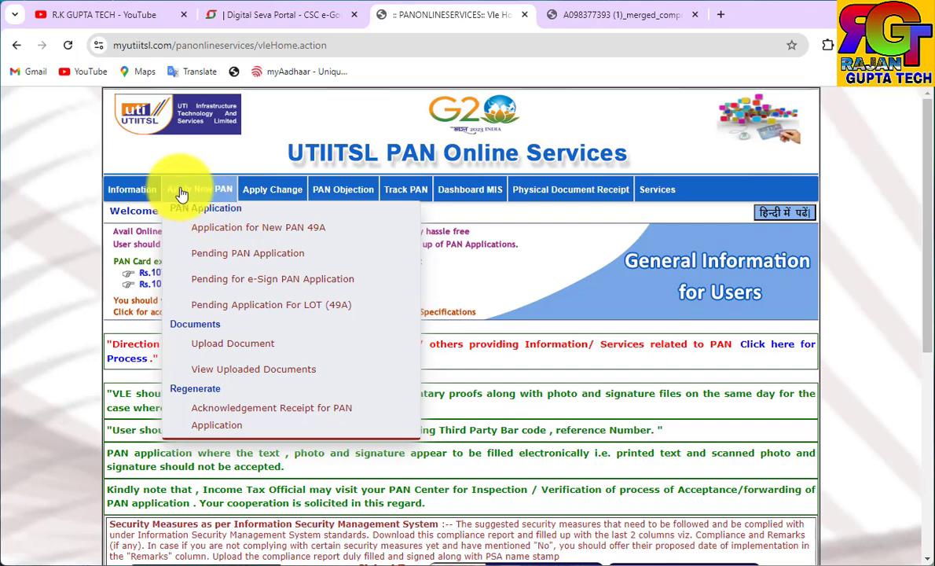
left_click(215, 348)
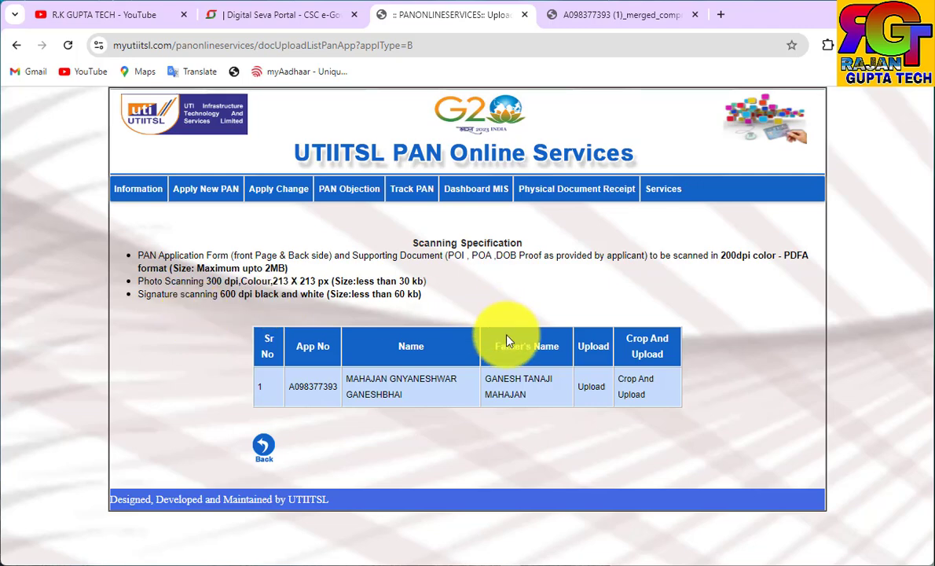
left_click(640, 399)
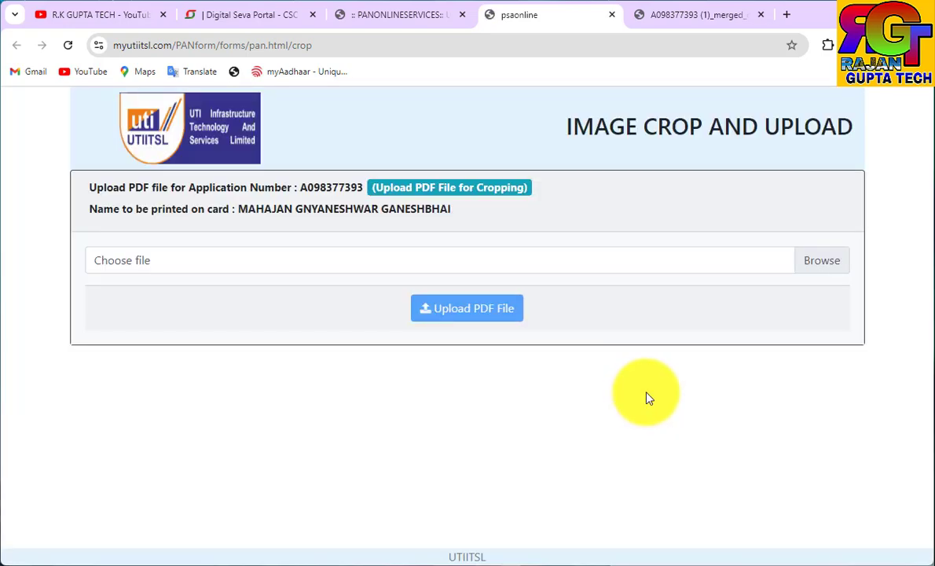
- Choose the merged and compressed application PDF from the Downloads folder and upload it for cropping
left_click(814, 261)
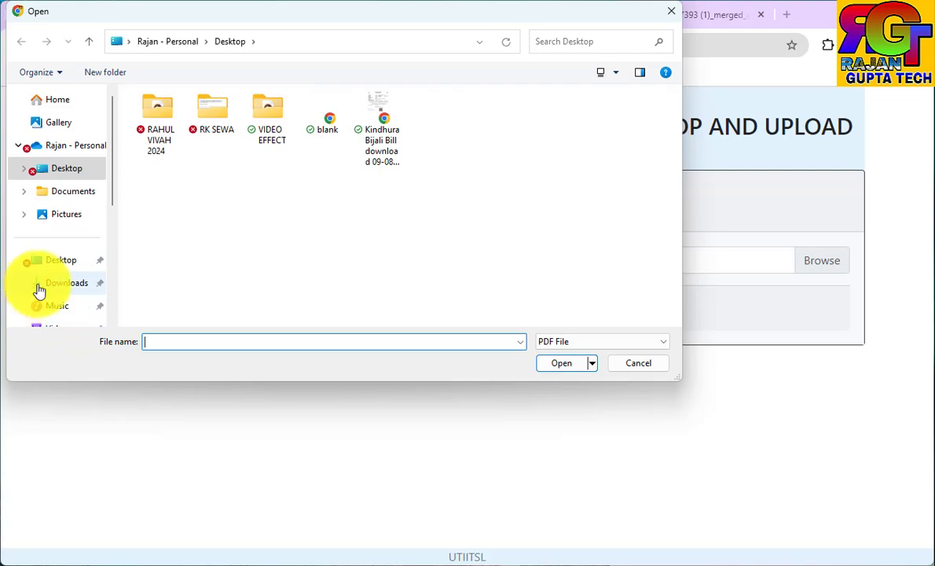
left_click(39, 287)
left_click(161, 183)
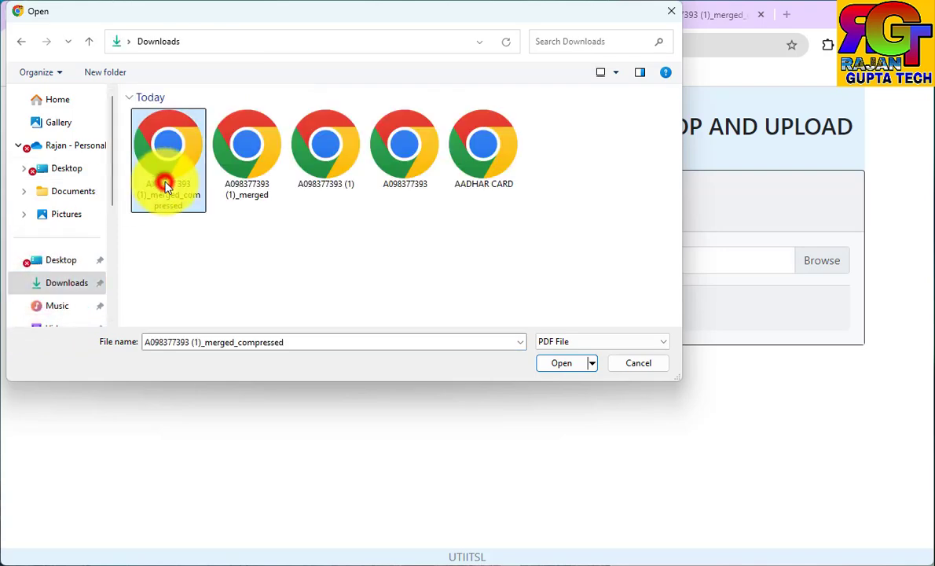
left_click(561, 362)
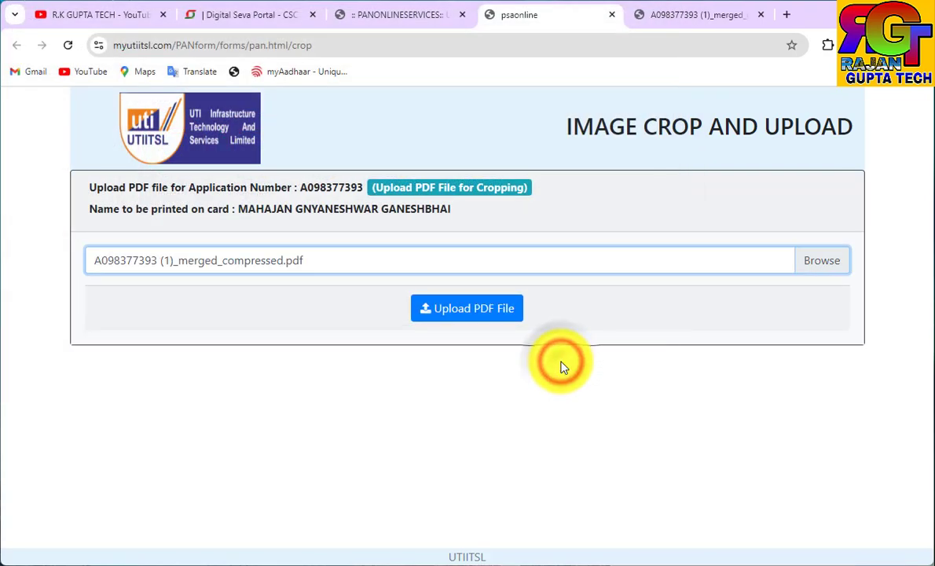
left_click(462, 310)
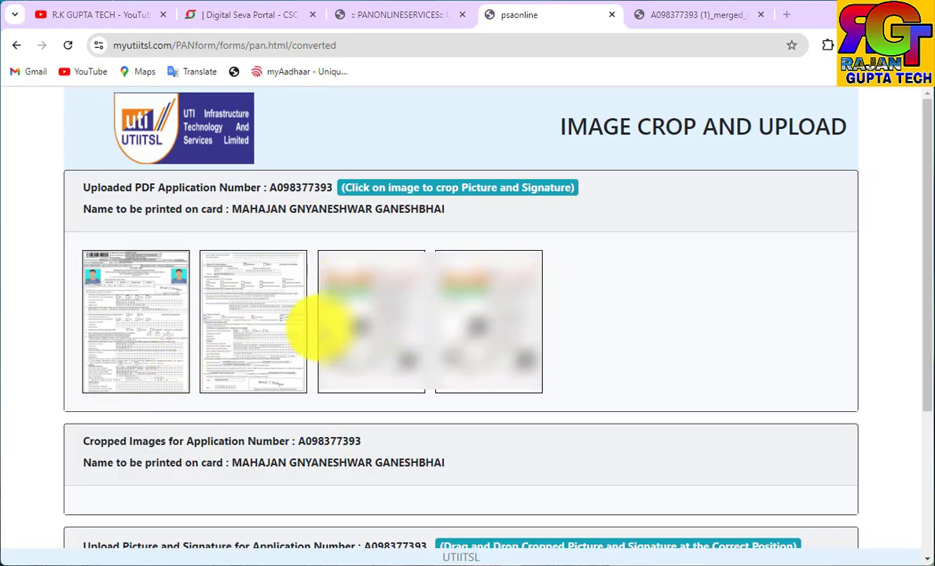
- Select the second page of the uploaded form and mark a crop area around the signature in its signature box
left_click(263, 311)
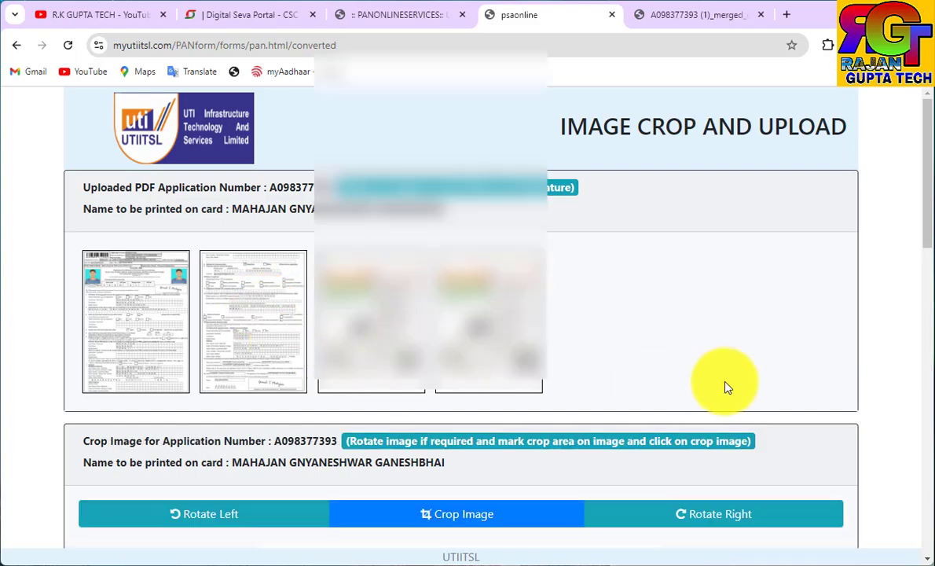
scroll(721, 383, "down", 5)
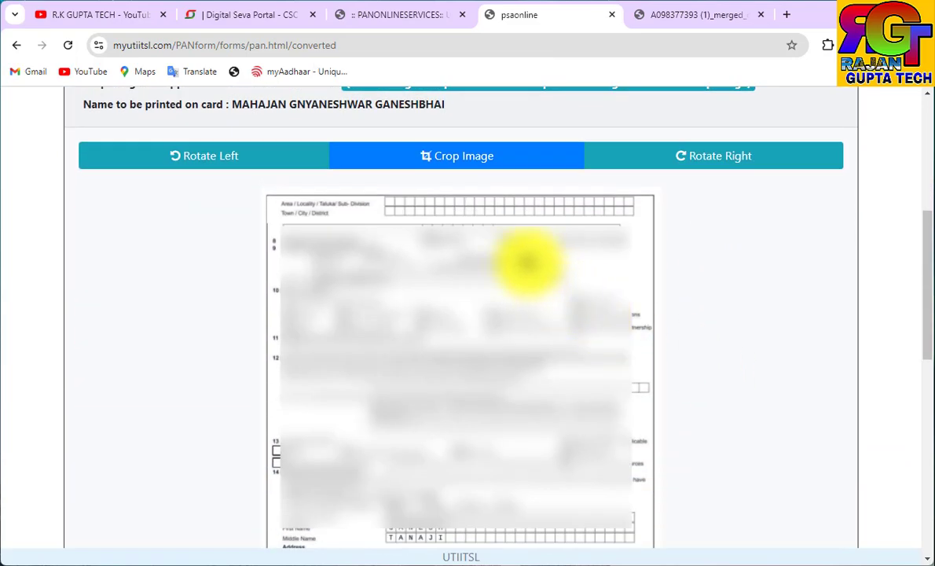
scroll(553, 293, "down", 4)
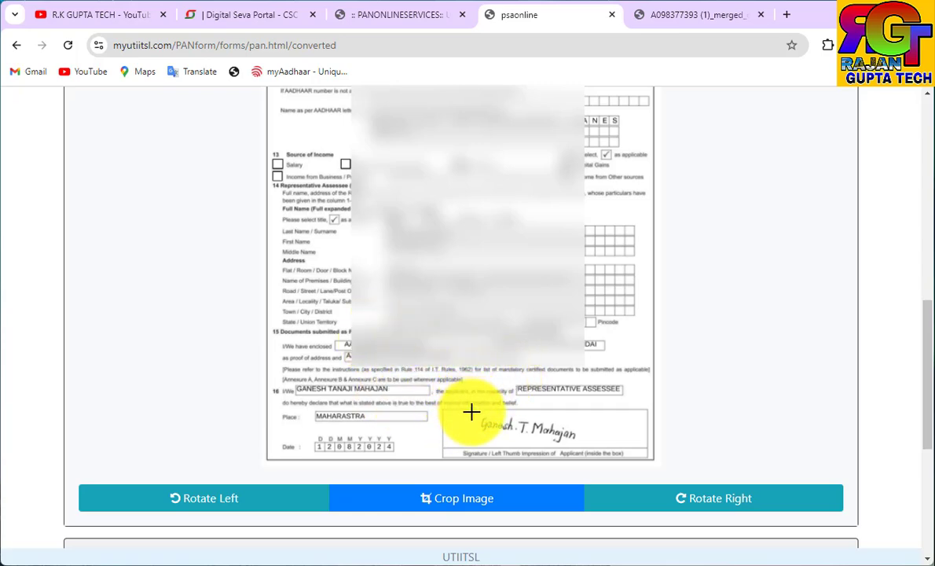
left_click(471, 411)
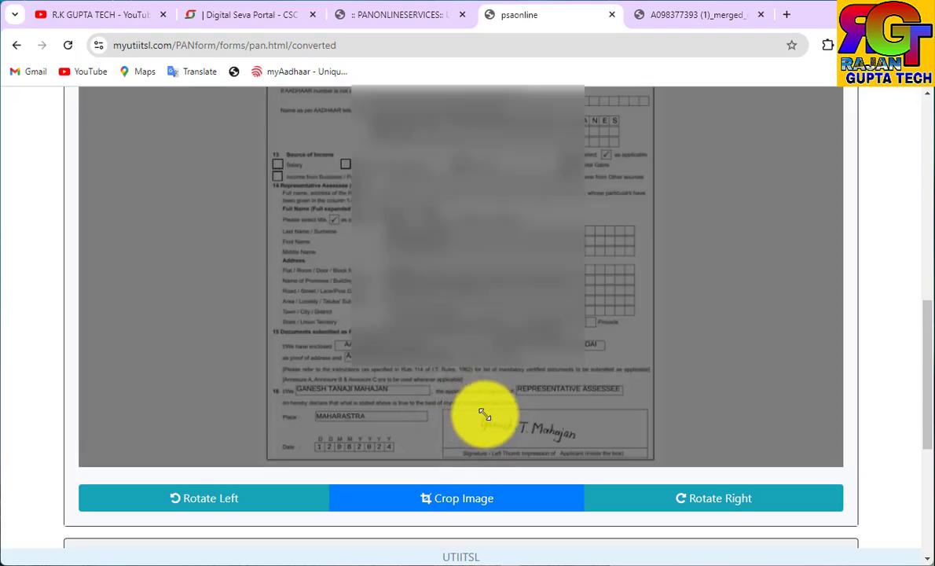
mouse_move(481, 415)
left_mouse_down()
mouse_move(574, 447)
mouse_move(484, 432)
mouse_move(500, 437)
mouse_move(595, 444)
mouse_move(574, 446)
left_mouse_up()
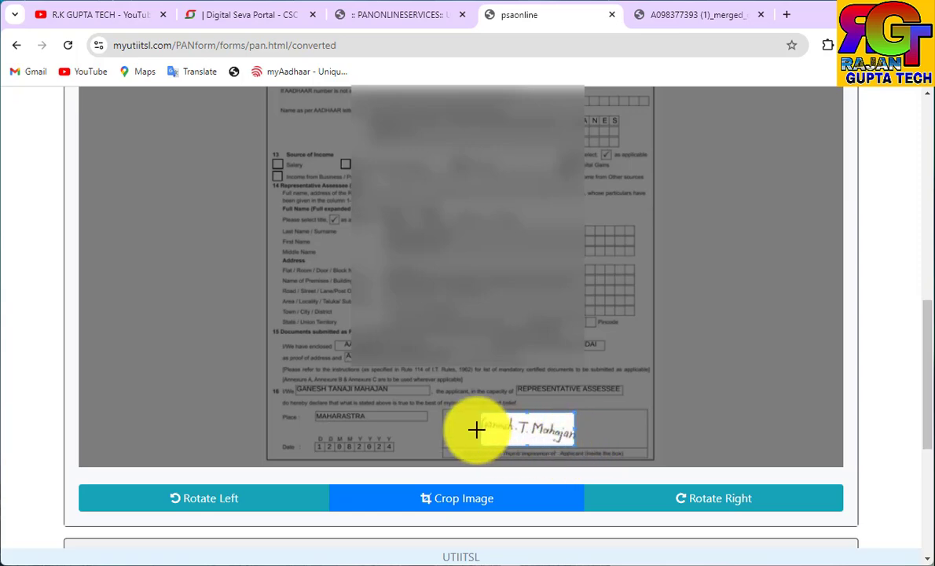
- Widen and reposition the crop area to cover the whole signature, and crop the image
left_click_drag(479, 428, 479, 427)
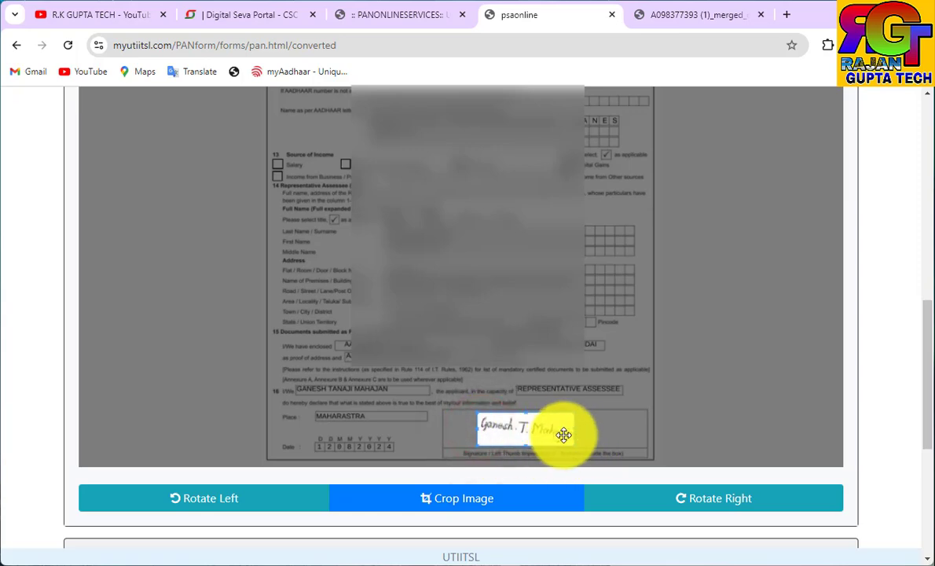
left_click_drag(575, 429, 585, 431)
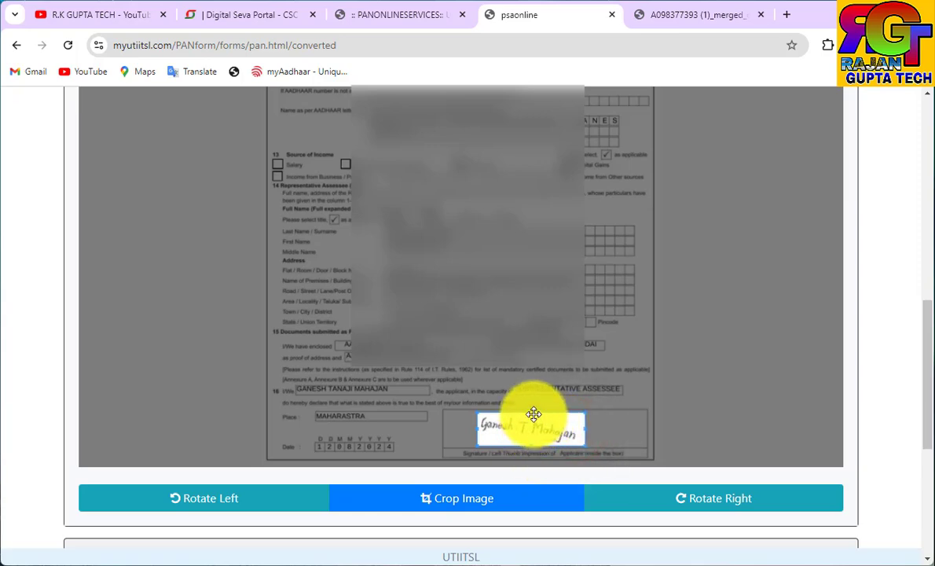
left_click_drag(533, 412, 514, 425)
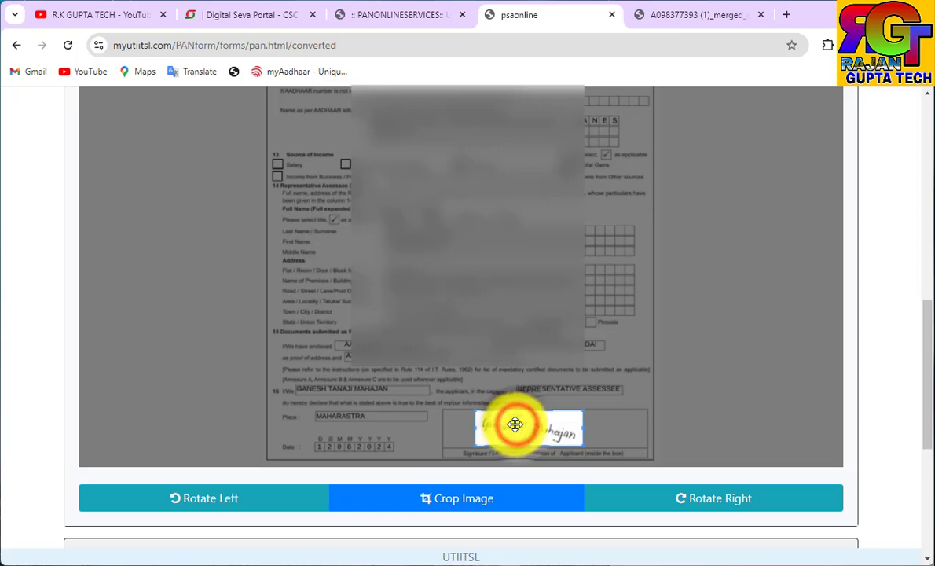
left_click(454, 505)
- Place the cropped signature in the Signature placeholder and upload it for the application
scroll(487, 495, "down", 4)
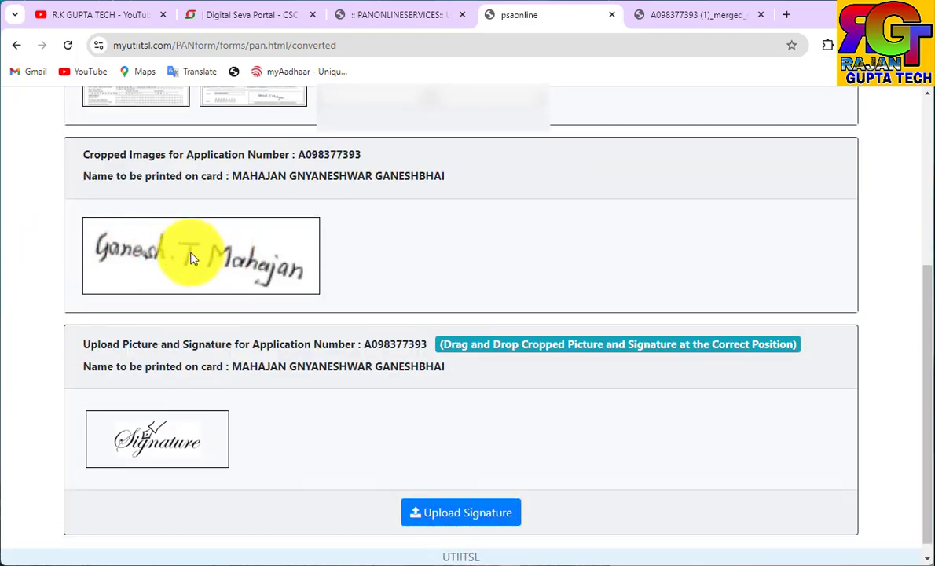
mouse_move(190, 253)
left_mouse_down()
mouse_move(120, 283)
mouse_move(141, 432)
left_mouse_up()
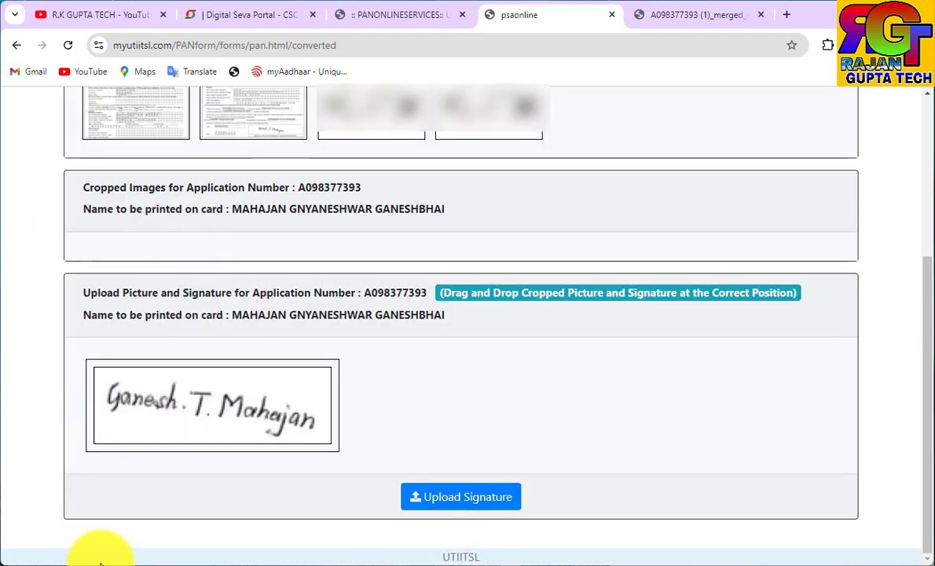
left_click(452, 497)
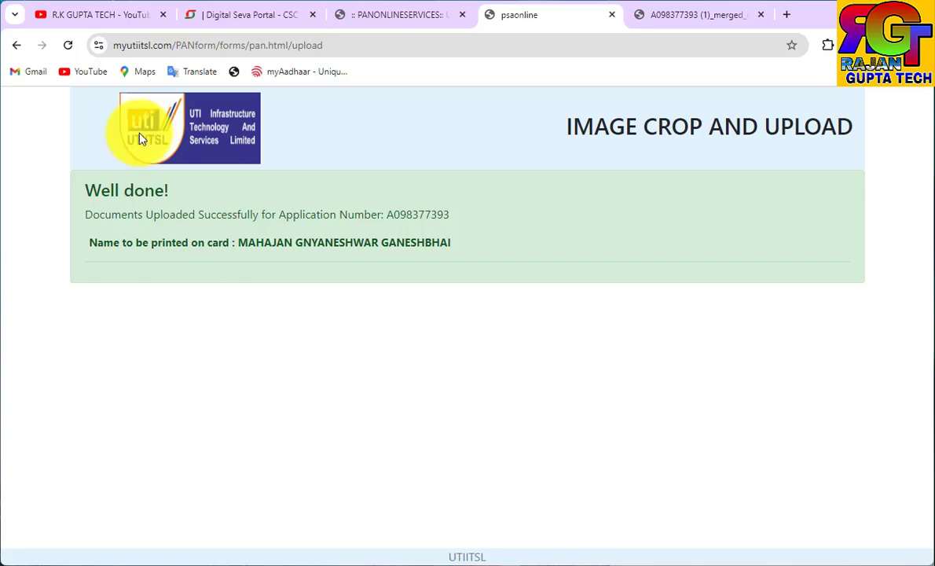
- Return to the Digital Seva Portal and launch the UTIITSL ePAN Card Service - Aadhaar Online
left_click(248, 16)
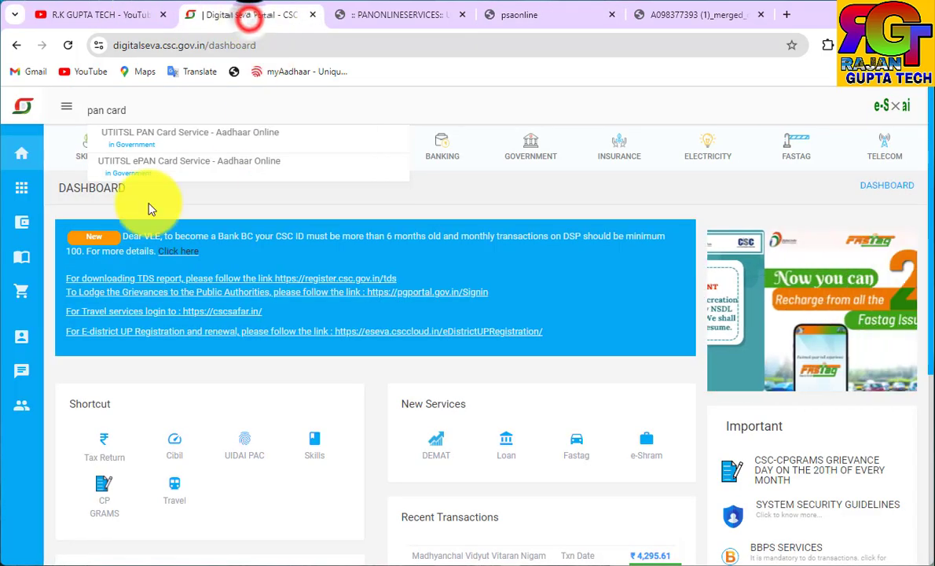
left_click(177, 171)
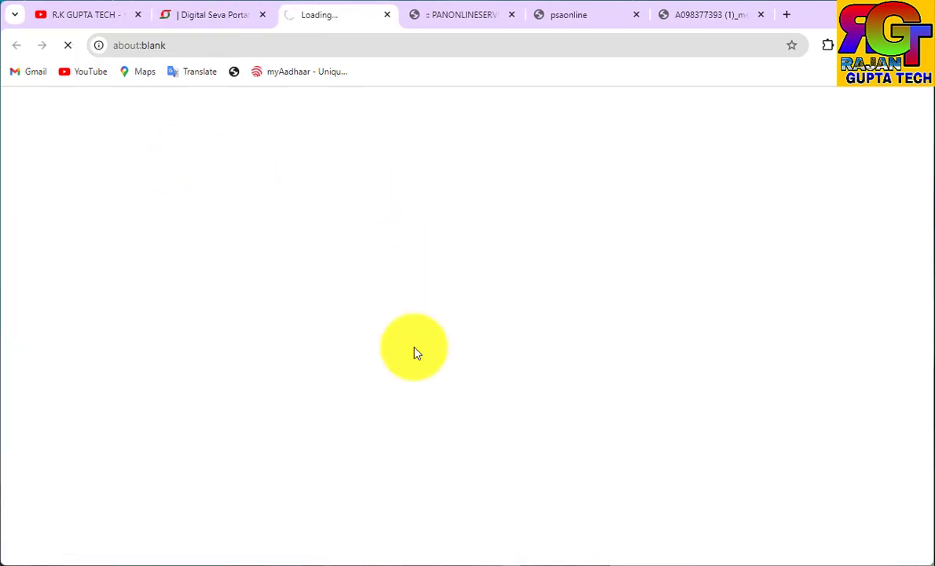